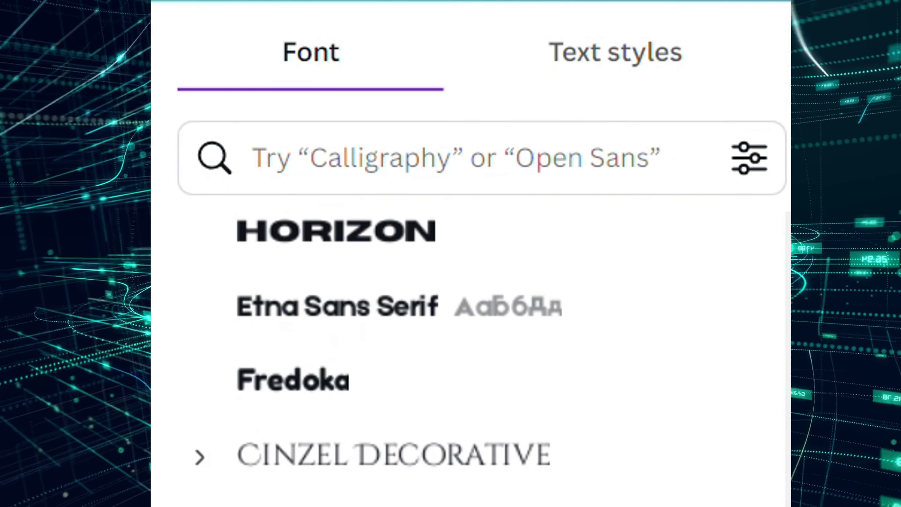
scroll(468, 351, down, 10)
scroll(467, 351, down, 5)
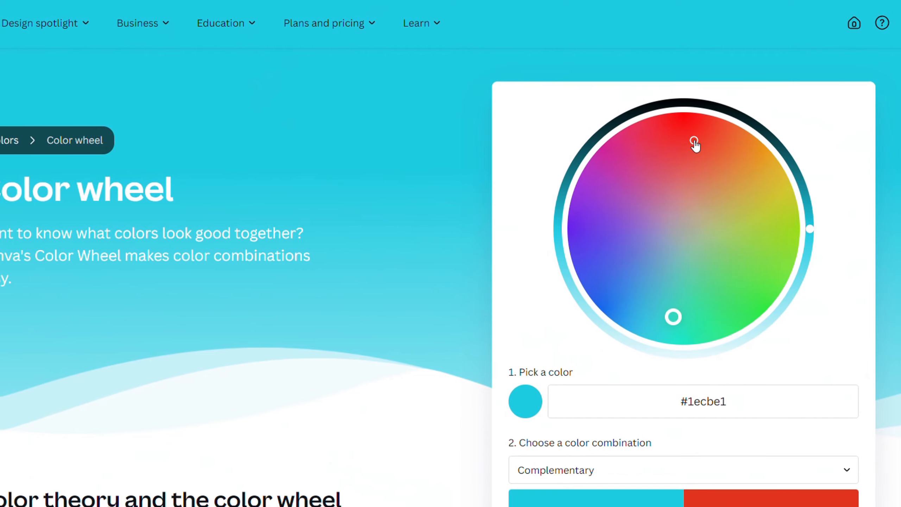
Pick the blue #1f70e0 on Canva's color wheel and read the explanations of the Complementary and Monochromatic color combinations.
drag(693, 141, 609, 294)
scroll(699, 293, down, 4)
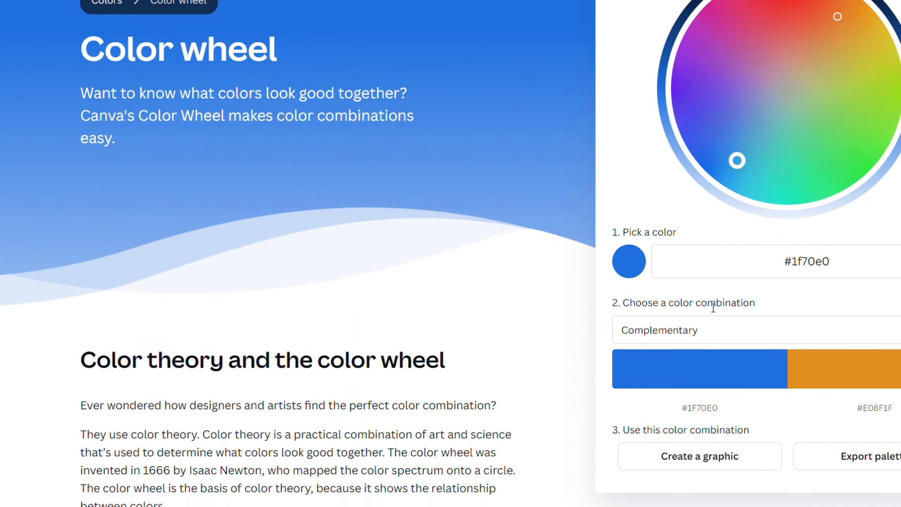
scroll(709, 334, down, 20)
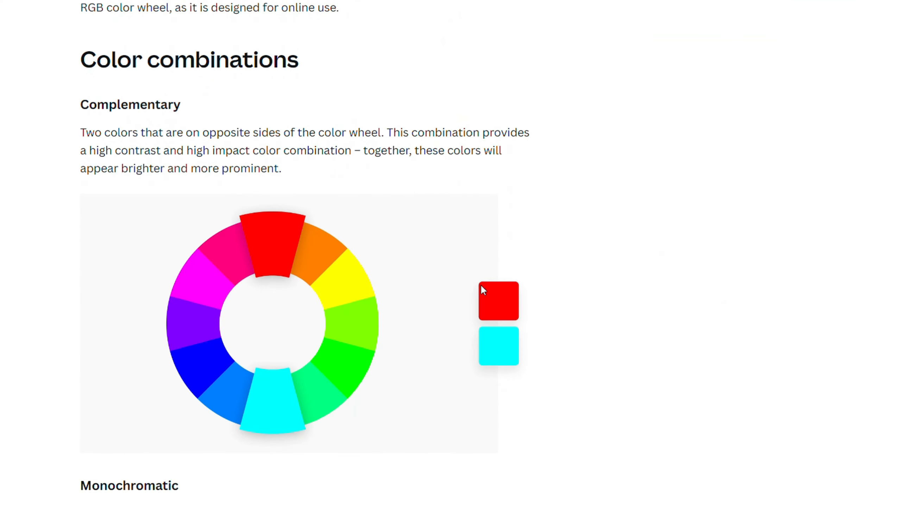
scroll(300, 328, down, 10)
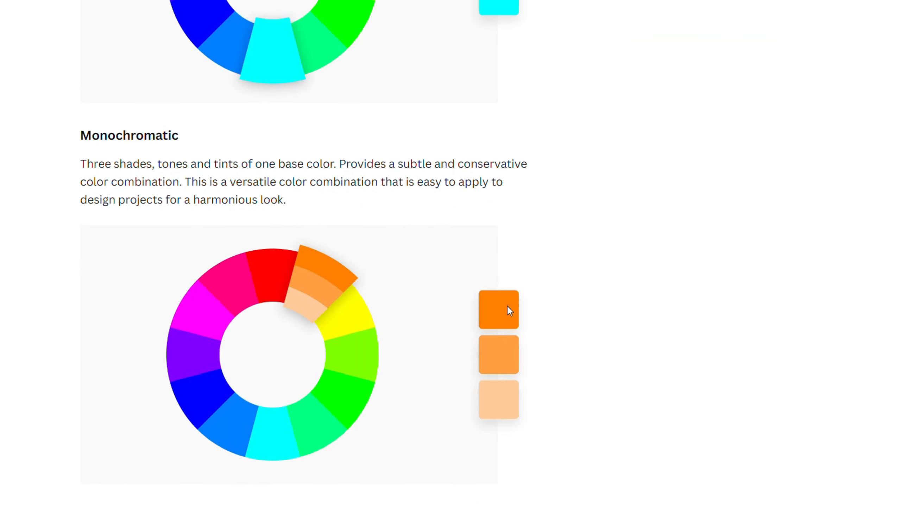
scroll(395, 335, down, 12)
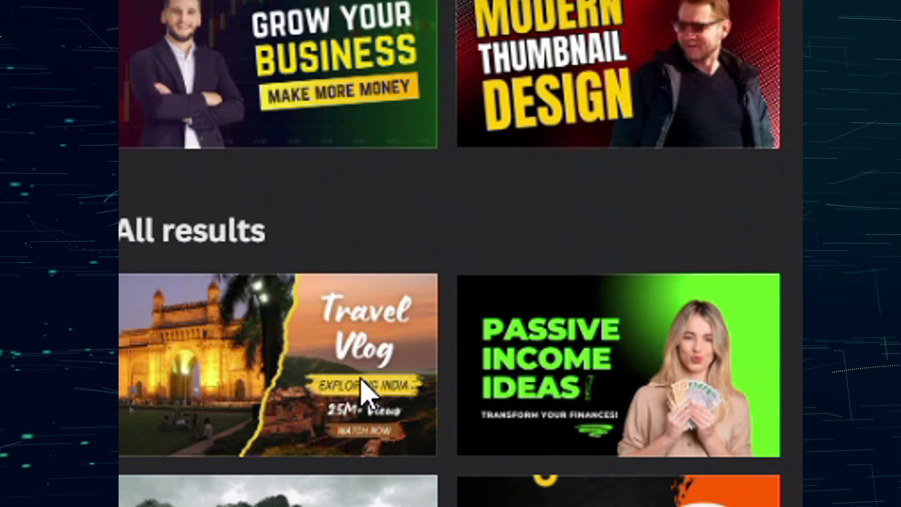
Browse the YouTube thumbnail template results for design ideas.
scroll(365, 393, down, 8)
scroll(365, 393, down, 10)
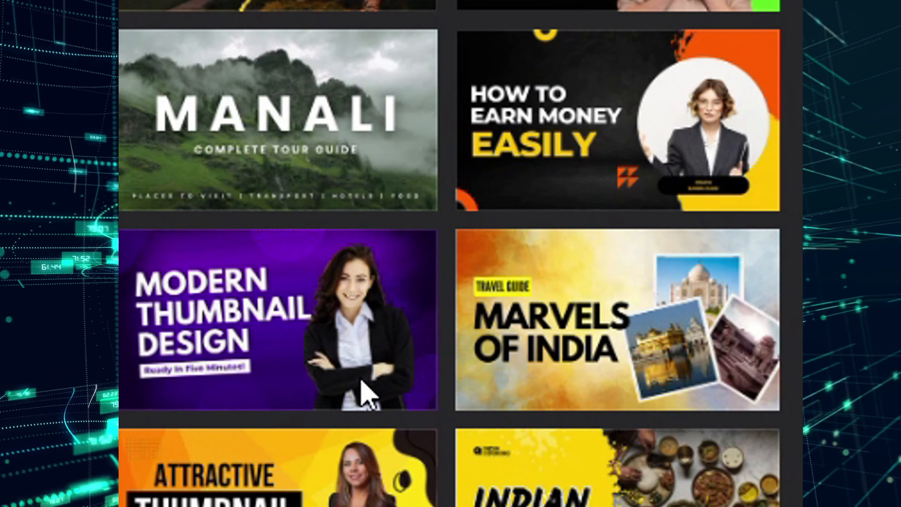
scroll(365, 393, down, 10)
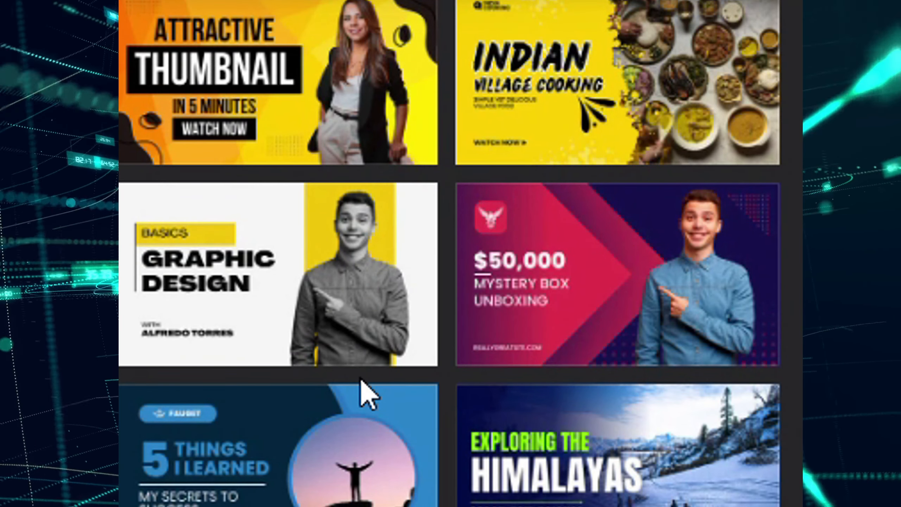
scroll(365, 393, down, 12)
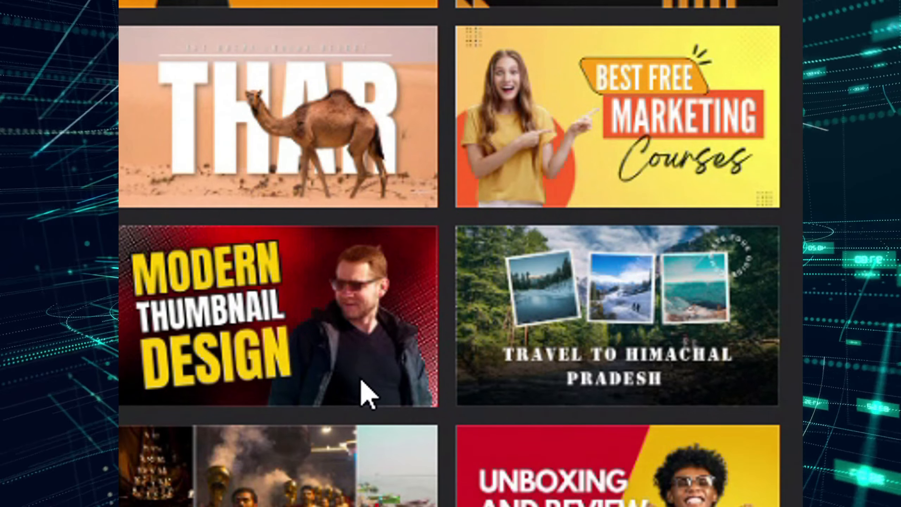
scroll(365, 393, down, 8)
scroll(365, 393, down, 6)
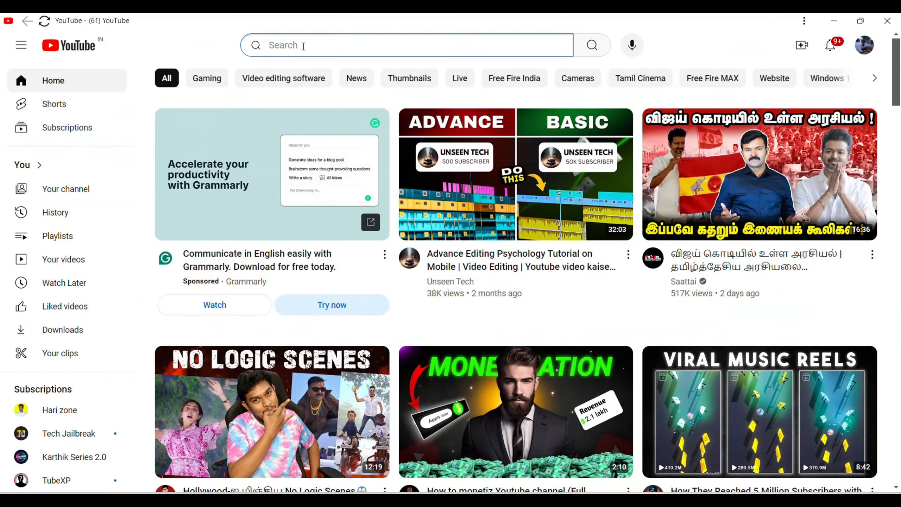
Search YouTube for decodingyt.
text(deco)
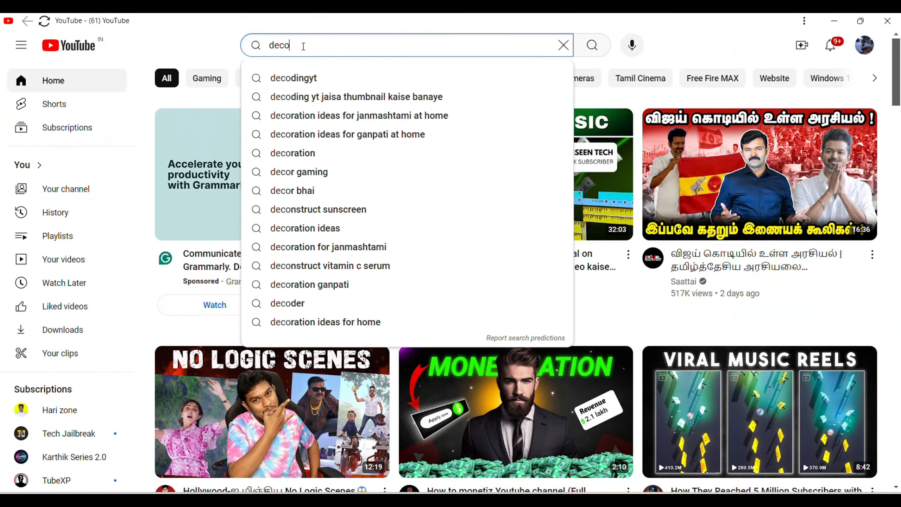
text(ding)
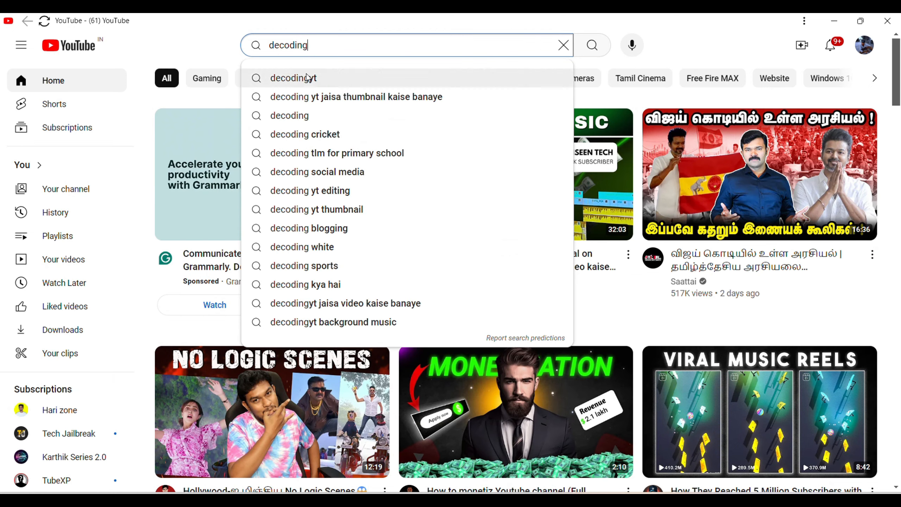
click(307, 78)
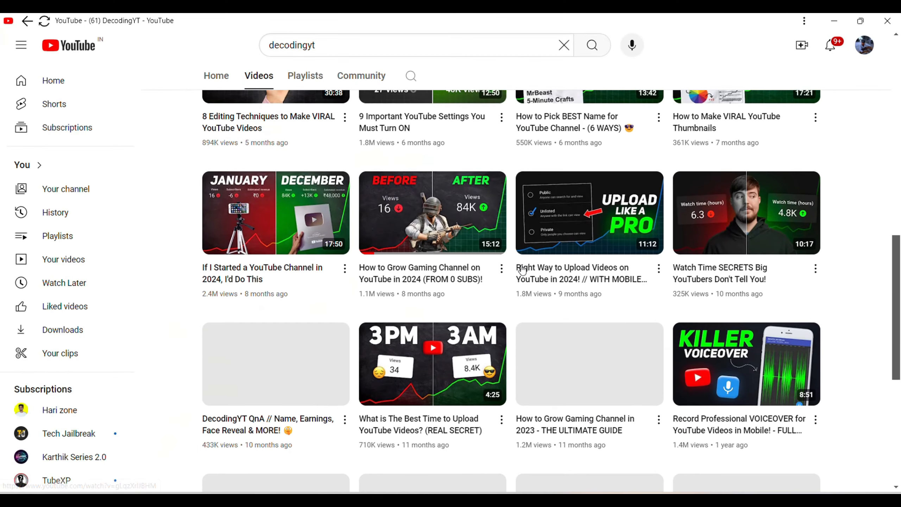
Examine the thumbnail designs across the DecodingYT channel's video list, from the latest uploads to the oldest loaded ones.
scroll(477, 309, down, 3)
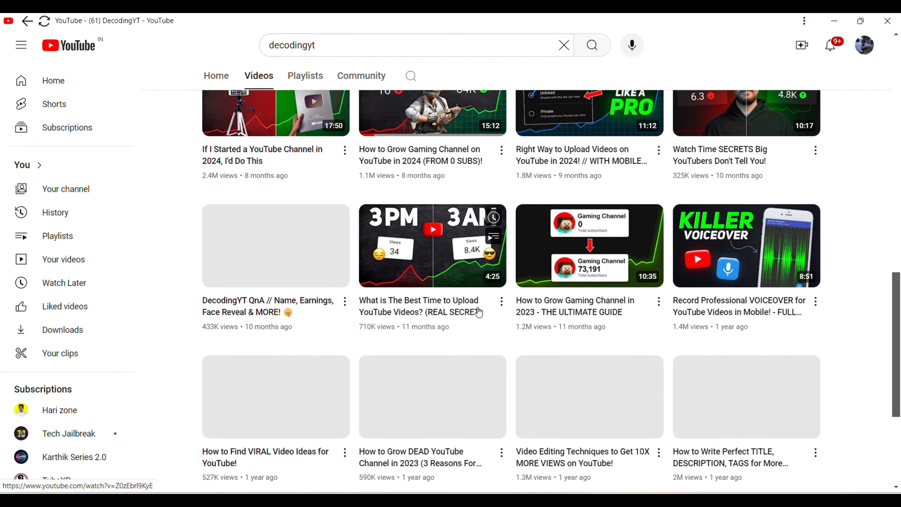
scroll(477, 311, up, 9)
scroll(479, 312, up, 6)
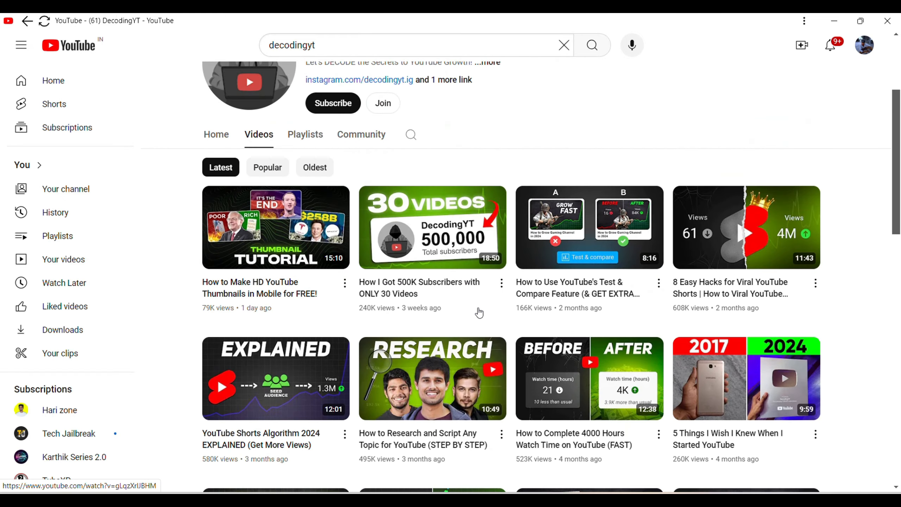
scroll(479, 311, down, 8)
scroll(478, 308, down, 10)
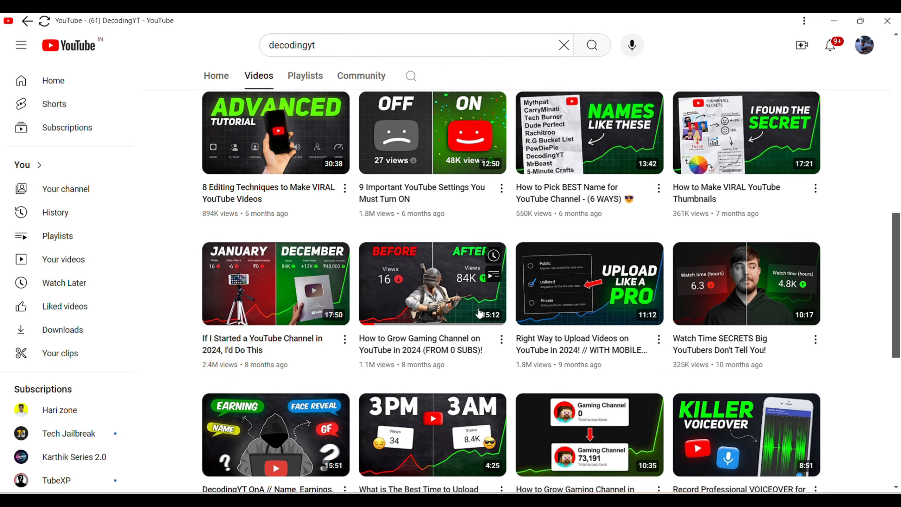
scroll(479, 312, down, 2)
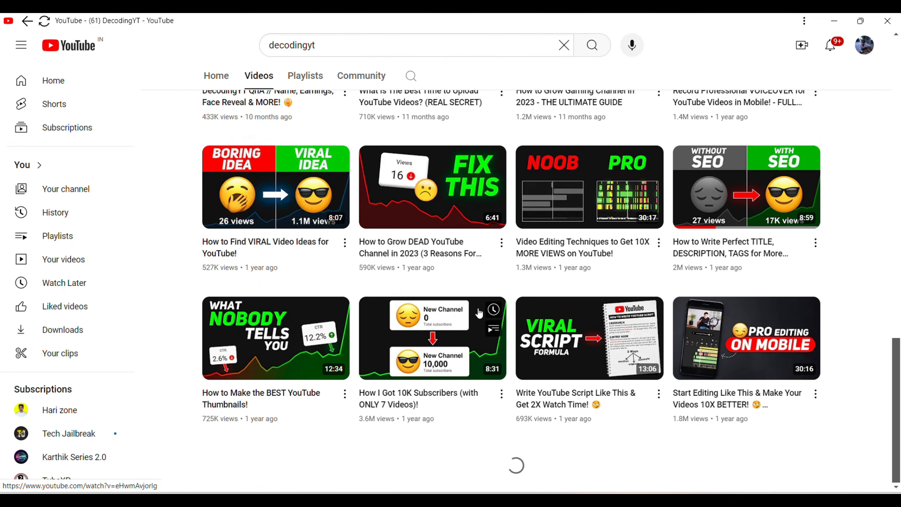
scroll(479, 312, down, 4)
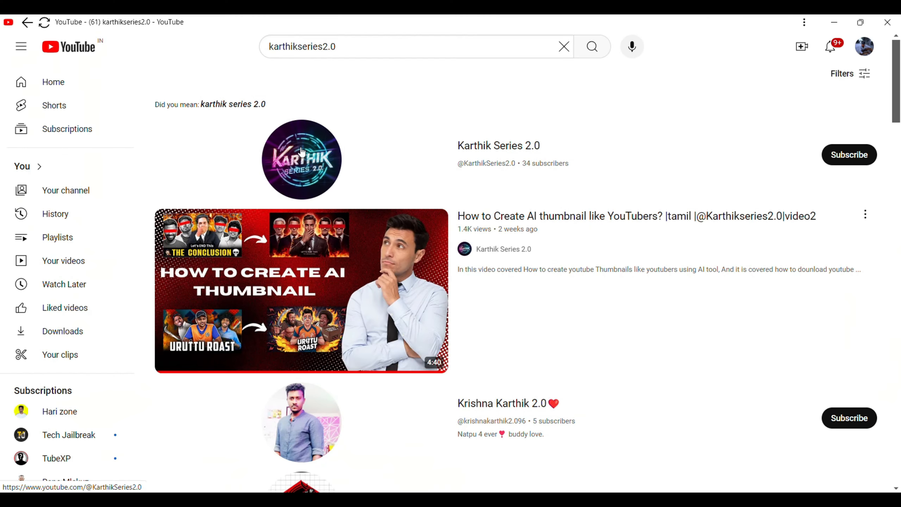
Open the Karthik Series 2.0 channel from the search results, subscribe to it and choose its notification setting.
click(302, 152)
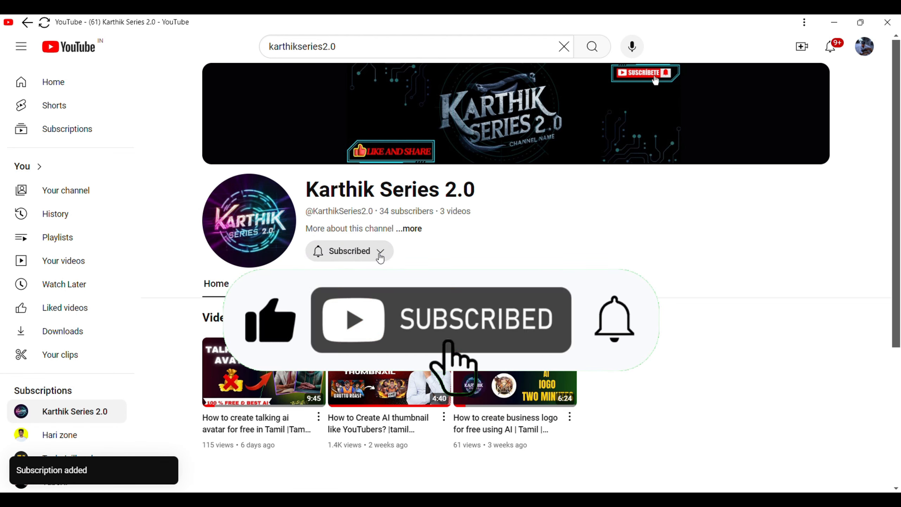
click(380, 252)
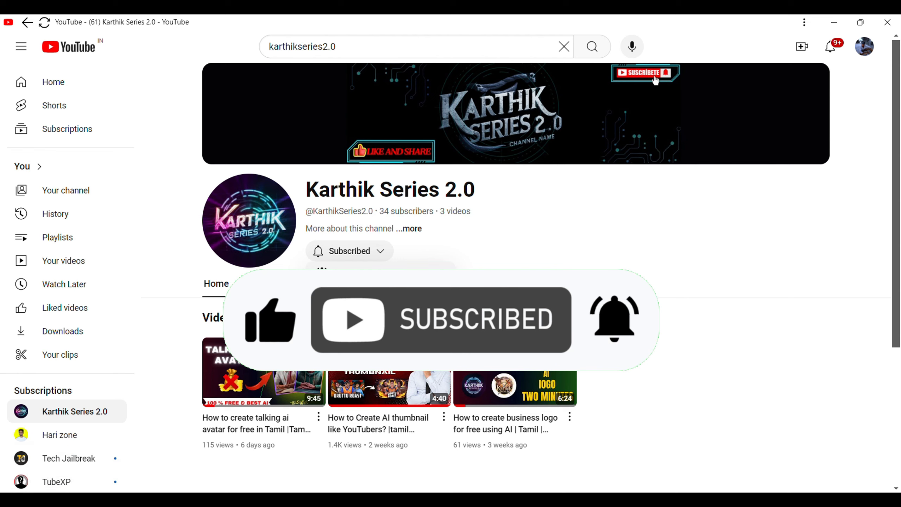
click(361, 273)
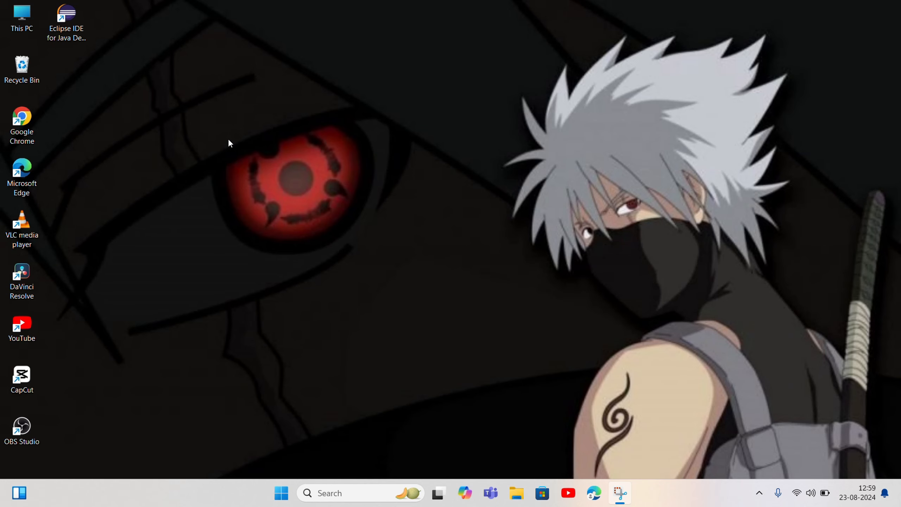
Switch to Google Chrome and open the Canva website from a Google search for canva.
double_click(18, 127)
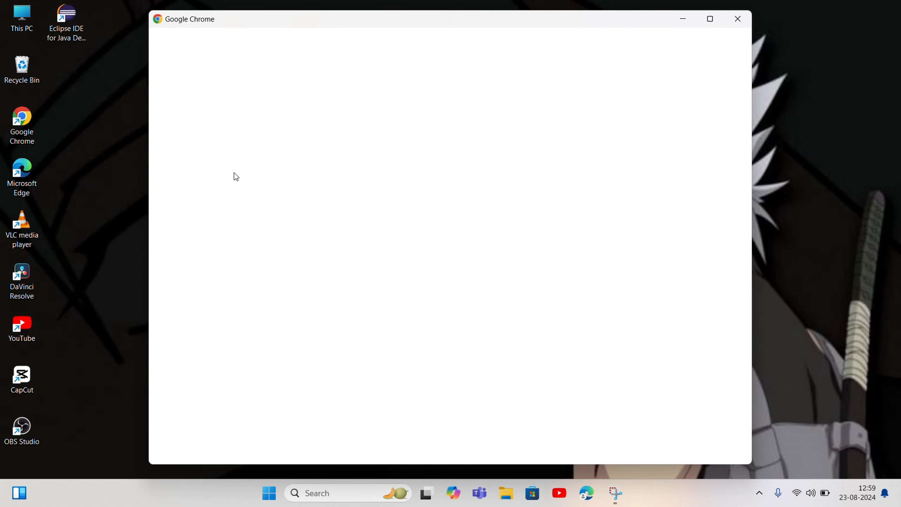
click(398, 288)
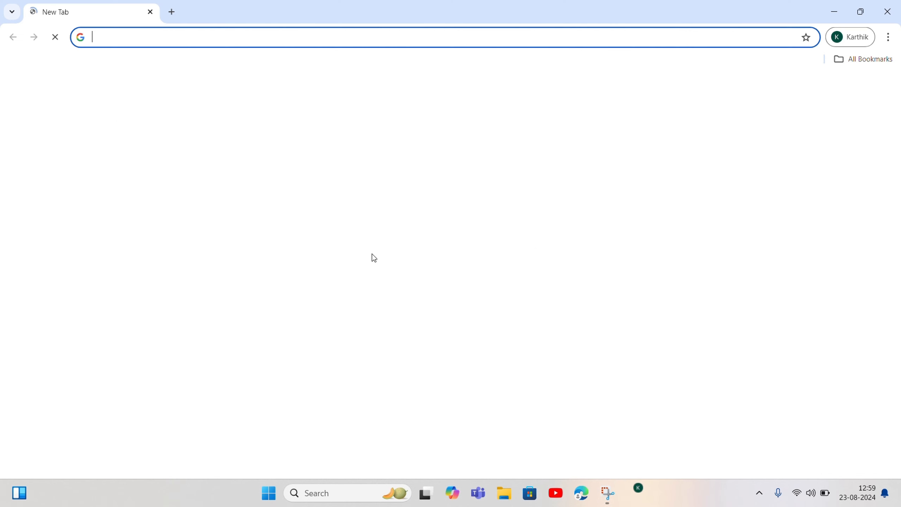
click(308, 258)
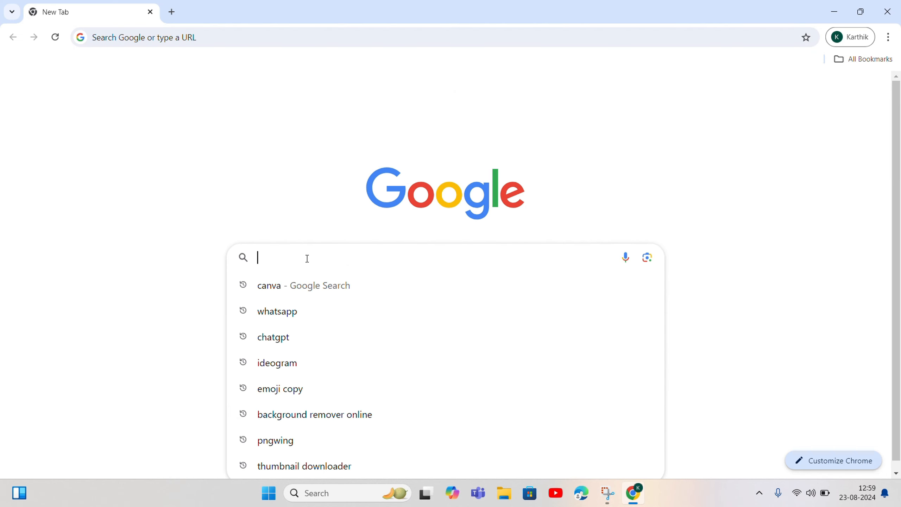
click(269, 285)
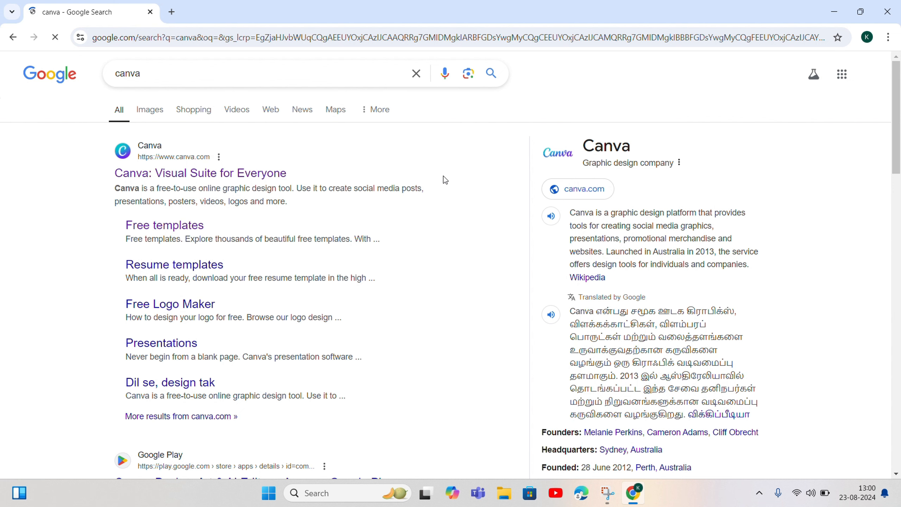
click(201, 173)
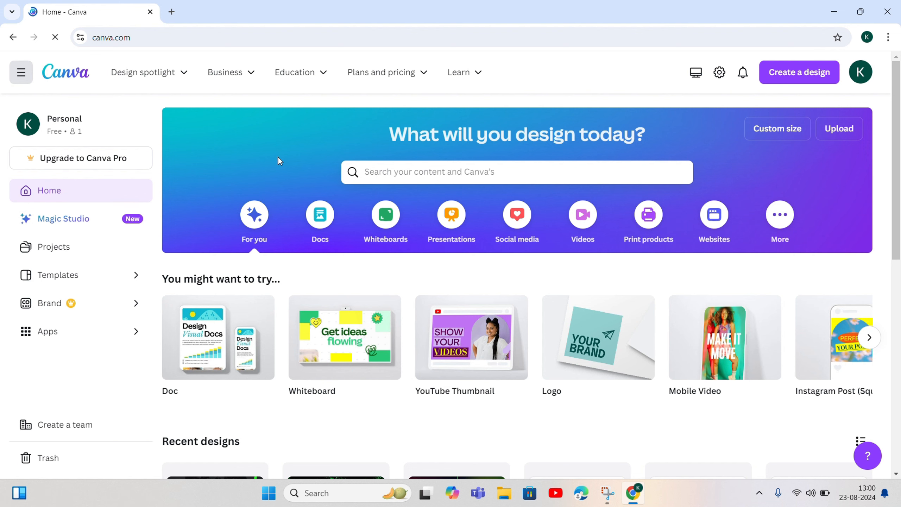
Create a blank 1280 × 720 px YouTube Thumbnail design from the home page suggestions.
scroll(279, 157, down, 6)
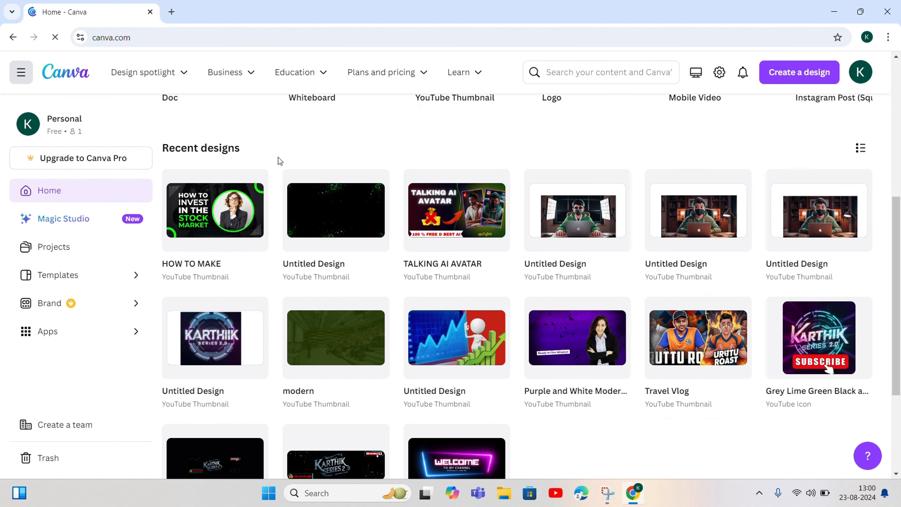
scroll(278, 157, down, 4)
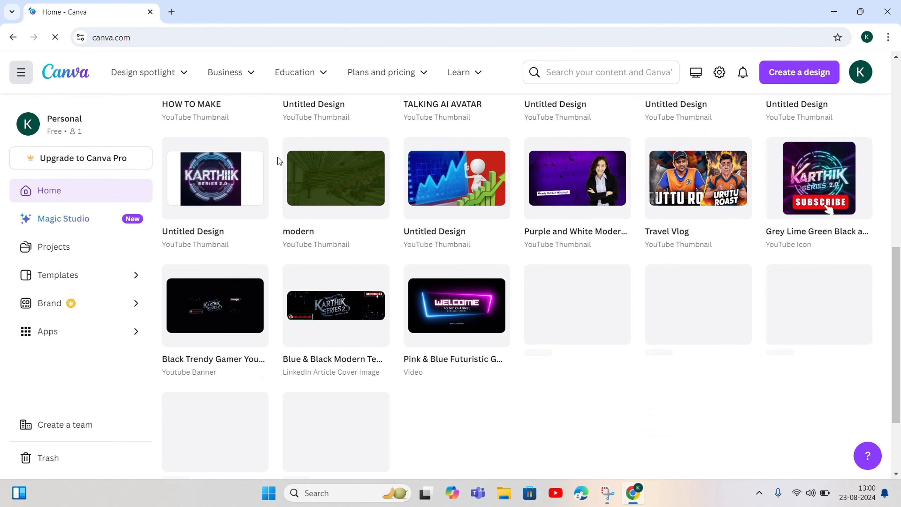
scroll(278, 160, up, 10)
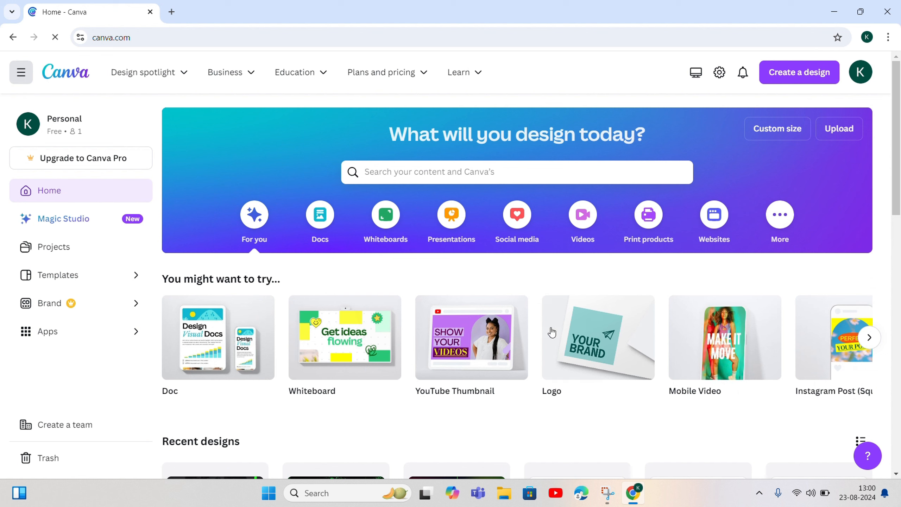
mouse_move(468, 351)
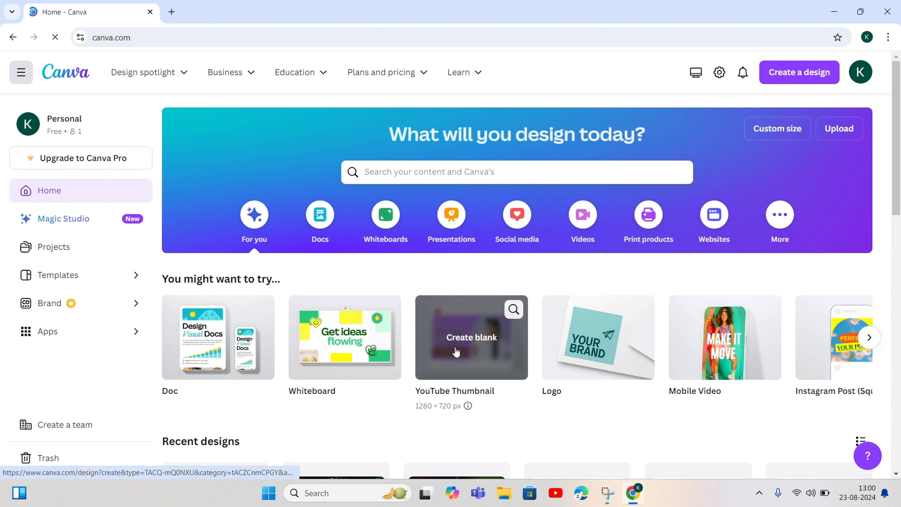
click(455, 352)
Apply the recently used Green Passive Income Ideas YouTube Thumbnail template to page 1 and add a second page.
scroll(126, 231, down, 6)
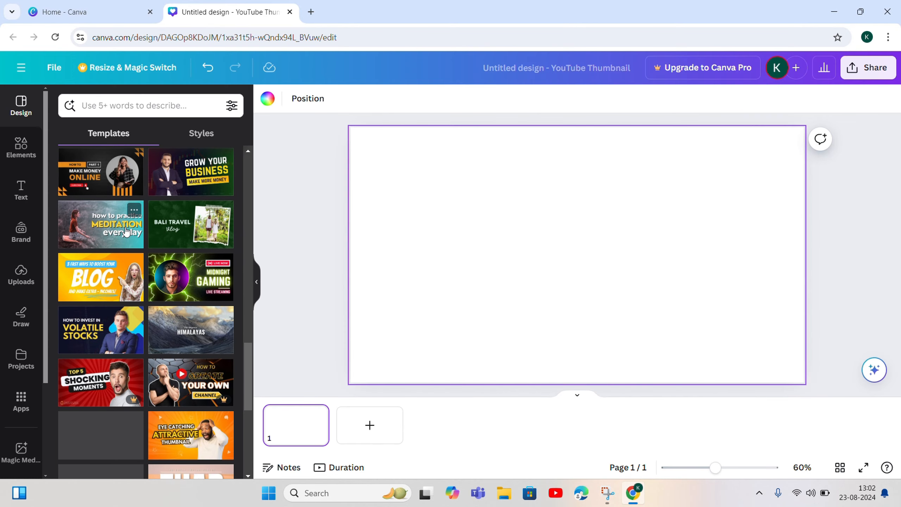
scroll(126, 228, down, 10)
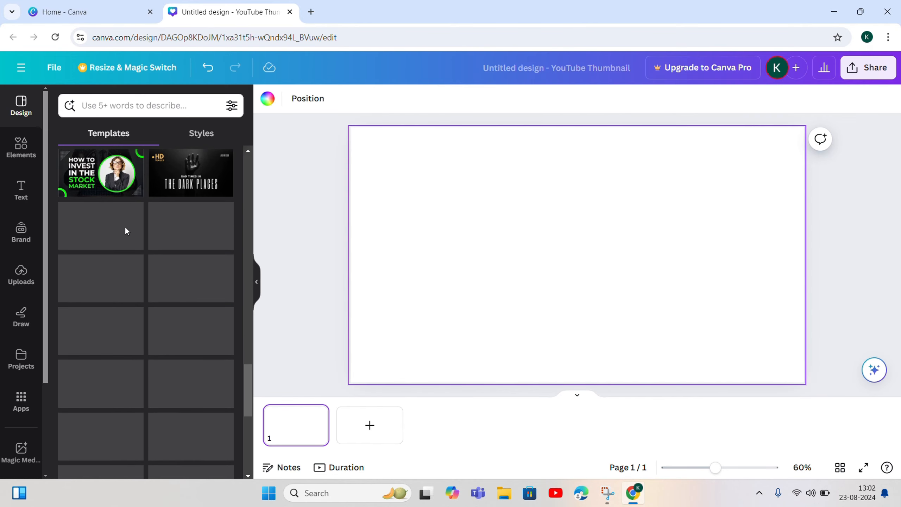
scroll(125, 228, up, 3)
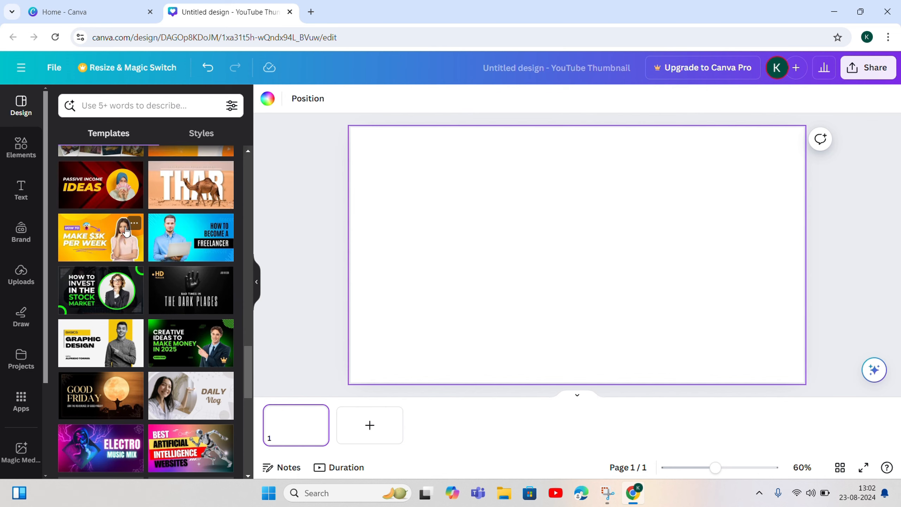
scroll(125, 228, up, 5)
scroll(125, 229, up, 8)
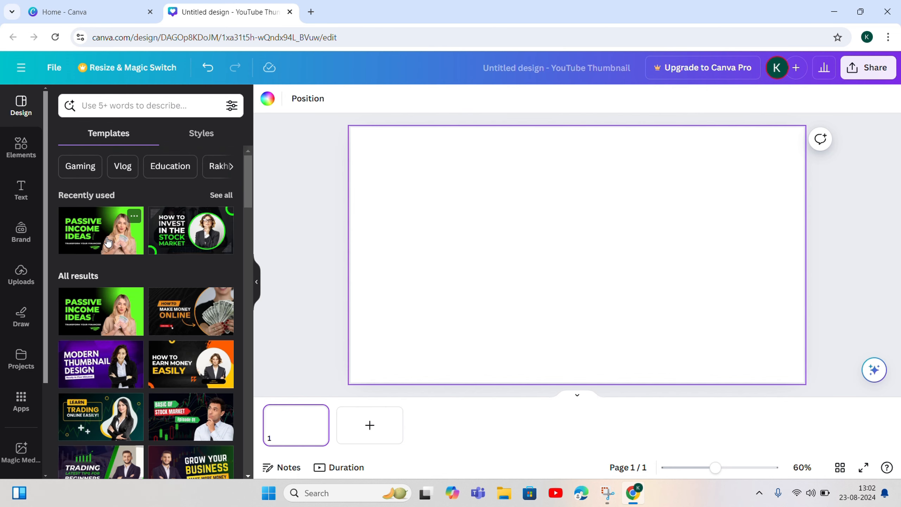
click(97, 239)
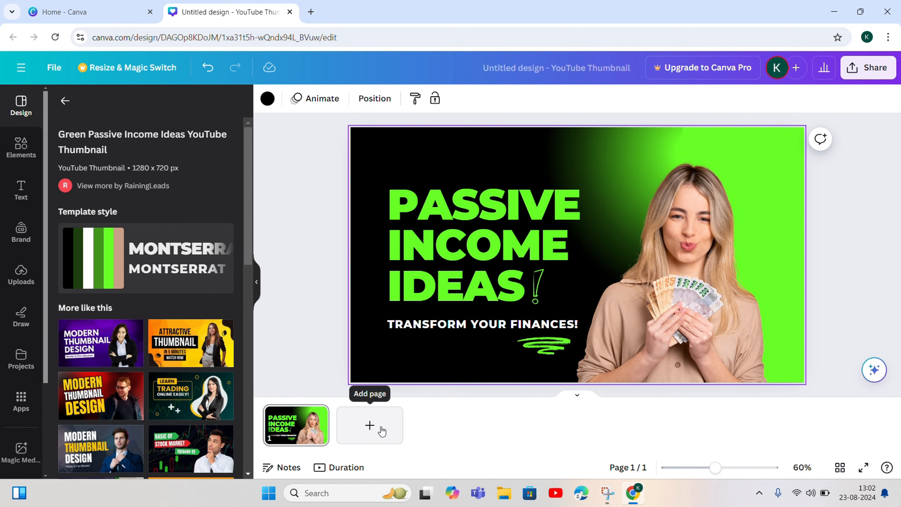
click(369, 424)
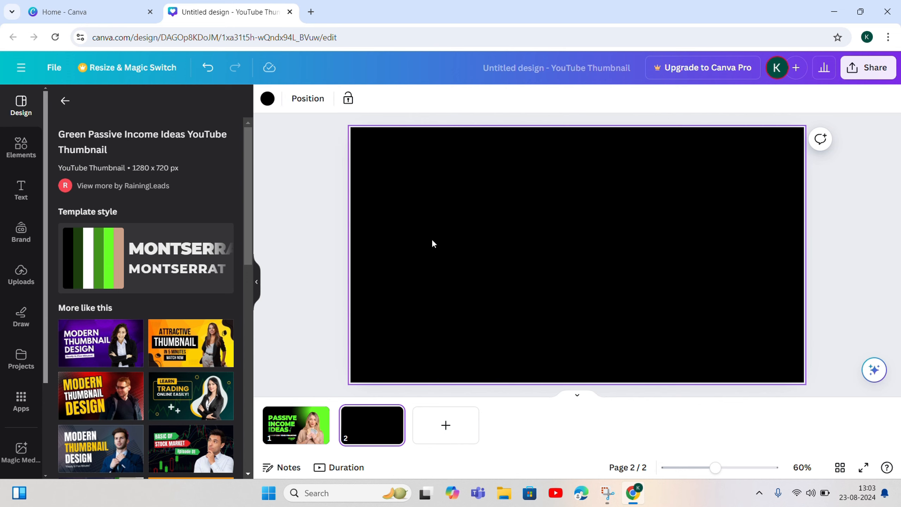
Try bright green as page 2's background colour, restore it to black and lock the background.
click(273, 107)
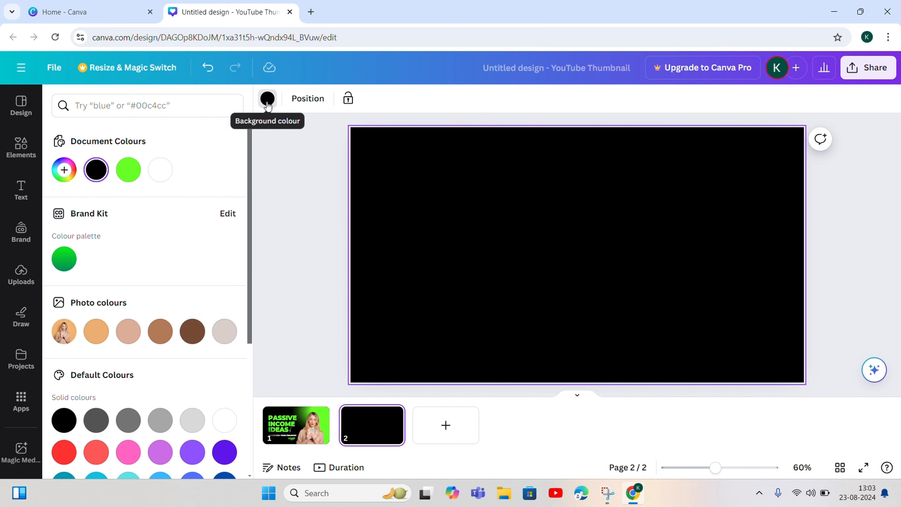
click(122, 171)
scroll(121, 249, down, 6)
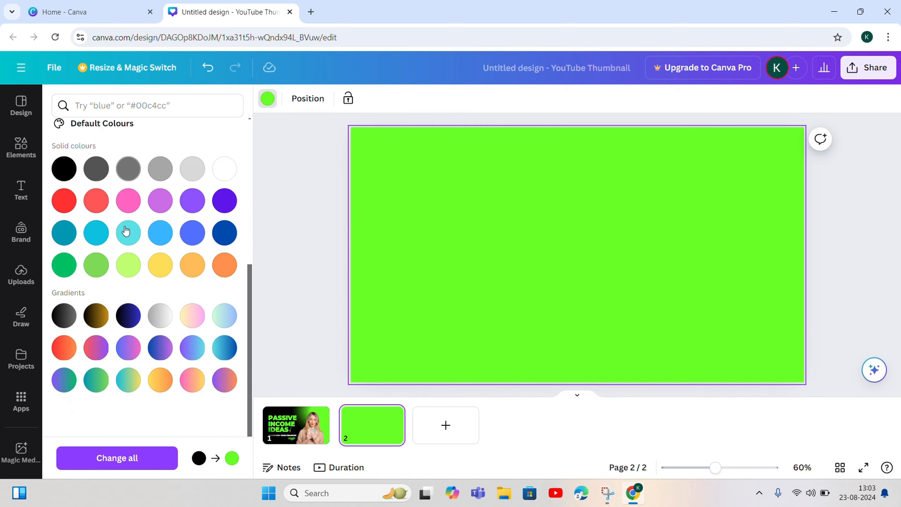
scroll(118, 212, up, 7)
click(101, 177)
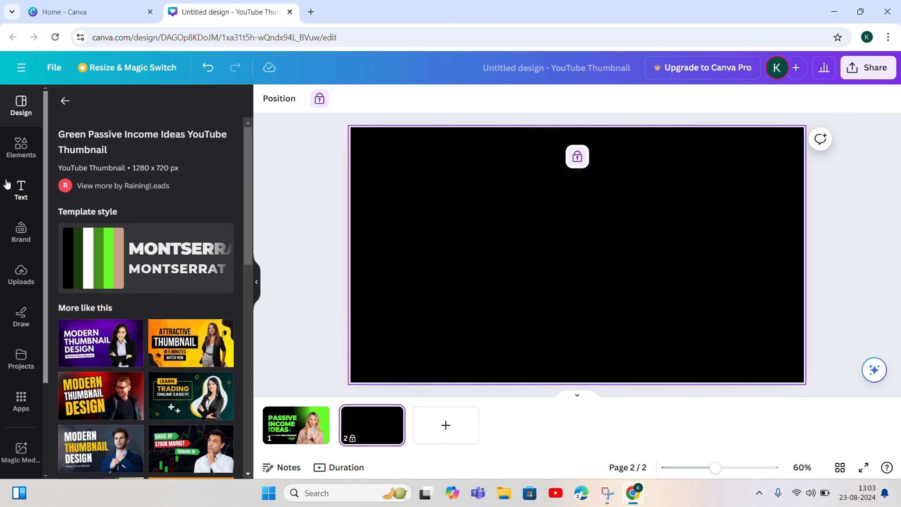
Search the elements library for paper clips.
click(24, 150)
click(122, 107)
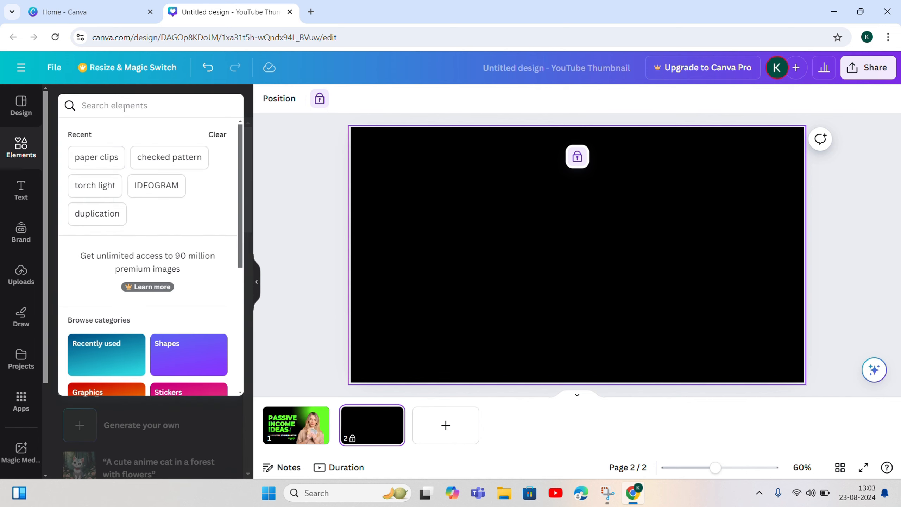
text(pap)
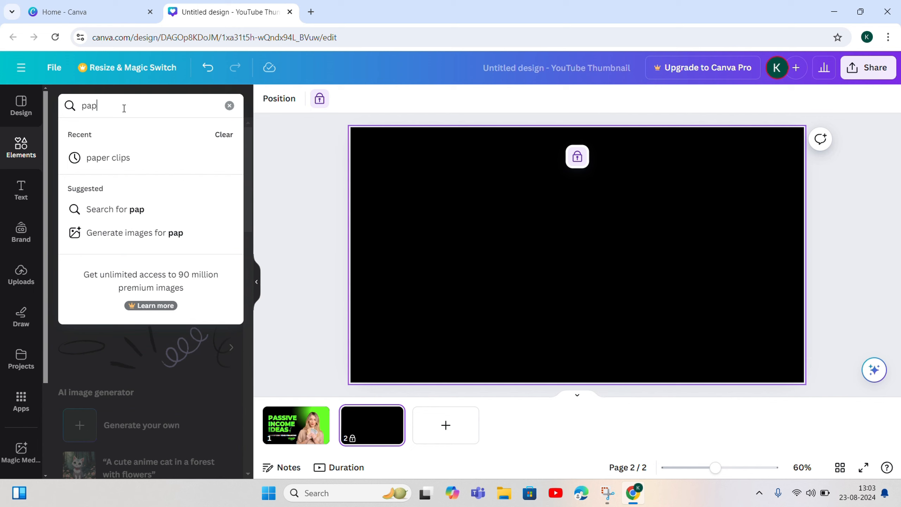
text(er)
click(111, 157)
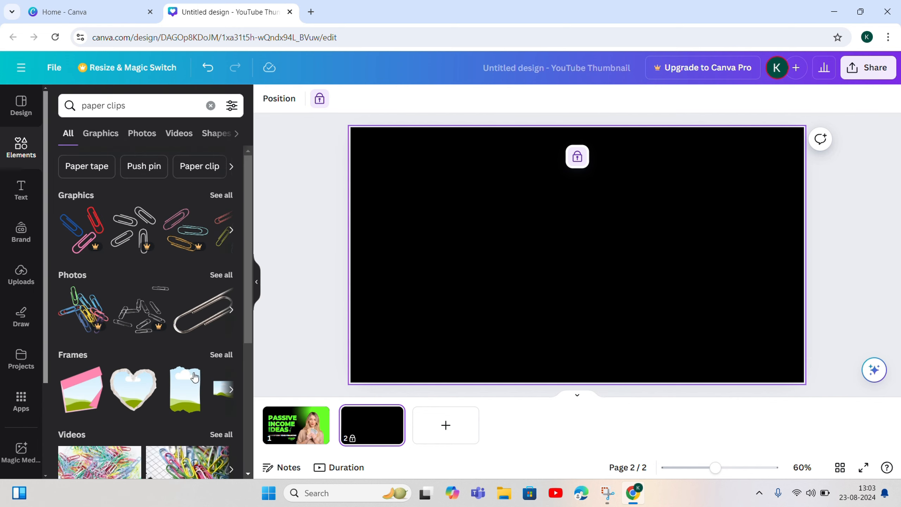
Insert the wide torn-paper frame from the full list of frame results onto page 2.
click(231, 390)
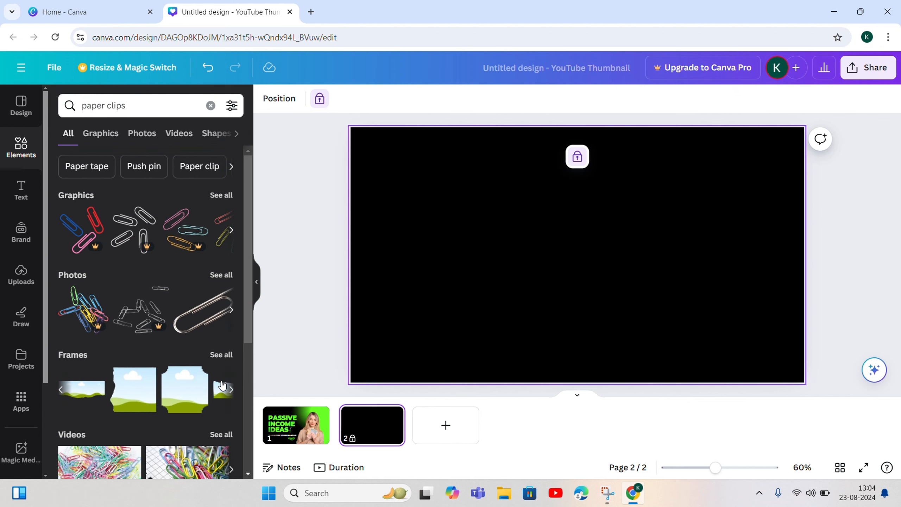
click(221, 354)
scroll(145, 302, down, 2)
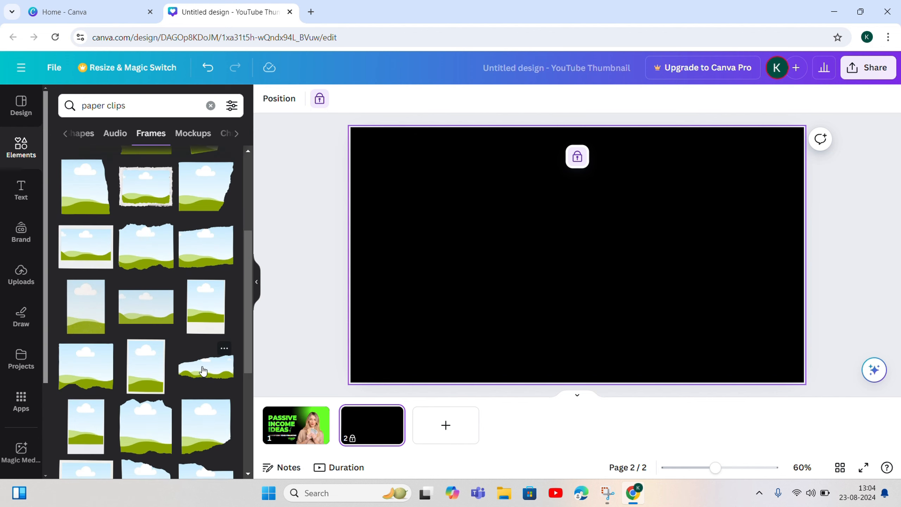
click(189, 358)
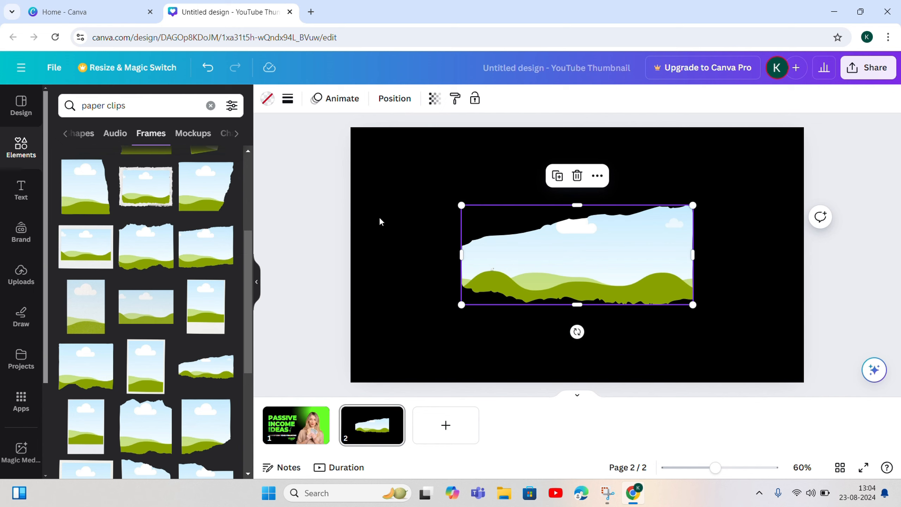
Stretch the torn-paper frame across the full page width and slightly past the right page edge.
drag(461, 255, 352, 256)
drag(692, 254, 802, 243)
drag(577, 205, 578, 159)
drag(617, 266, 618, 279)
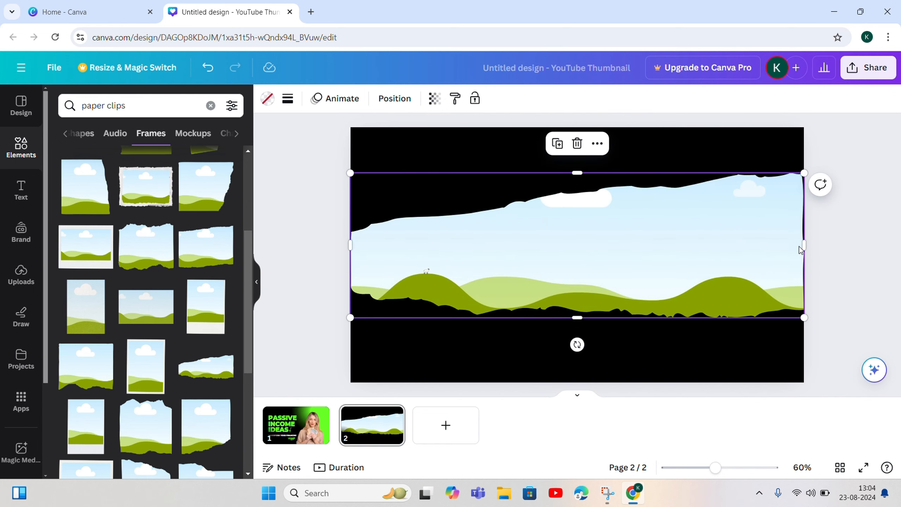
mouse_move(803, 245)
mouse_down()
mouse_move(837, 243)
mouse_move(817, 245)
mouse_up()
Move the torn-paper frame to the lower part of the page, tilt it slightly counter-clockwise and extend it past both page sides.
drag(534, 268, 533, 366)
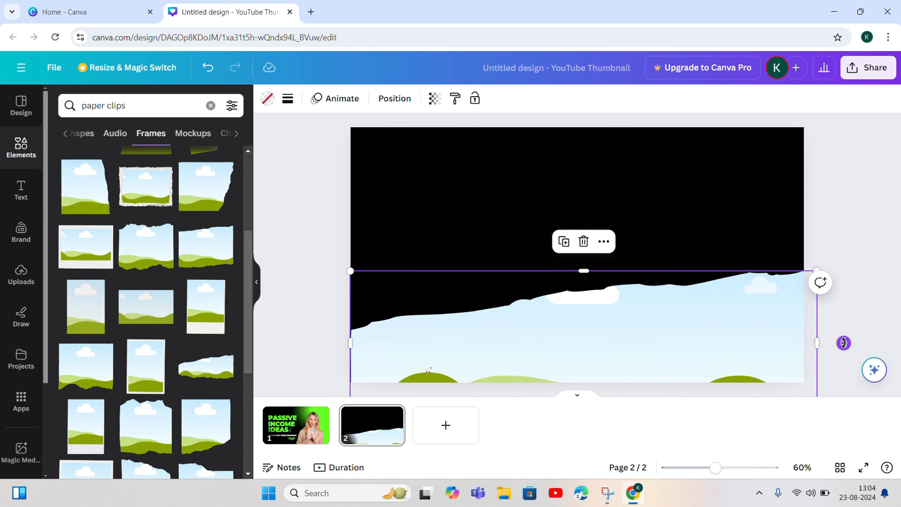
drag(843, 343, 843, 325)
drag(351, 360, 326, 362)
drag(816, 326, 822, 321)
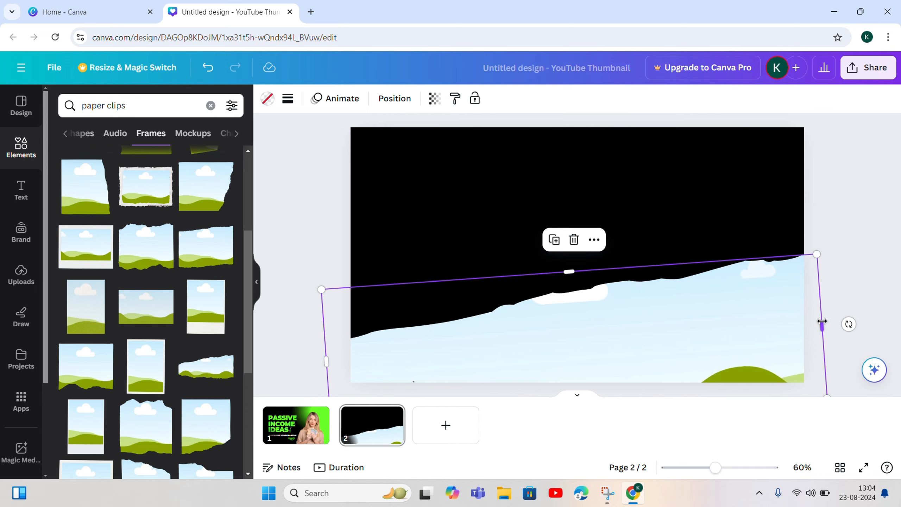
Fill the torn-paper frame bright green and overlay a white duplicate, offset slightly lower so a thin green edge shows along the tear.
click(268, 100)
click(166, 172)
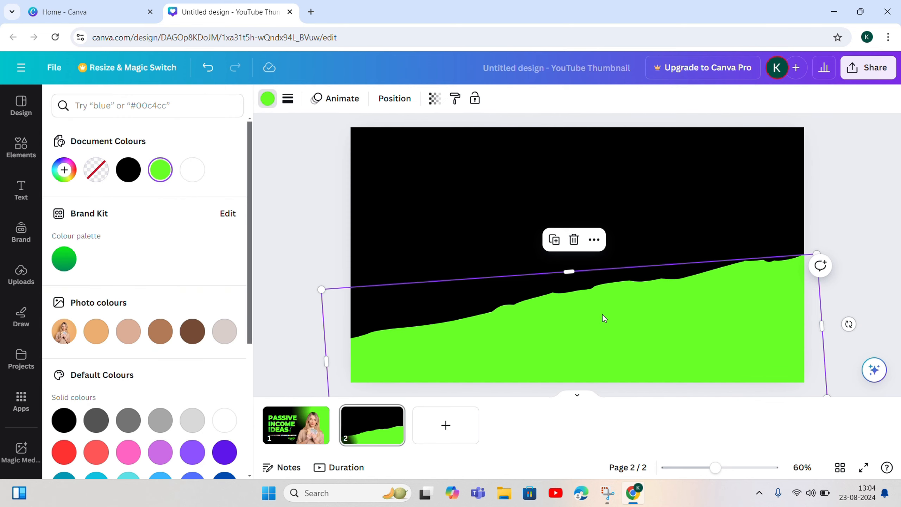
right_click(615, 335)
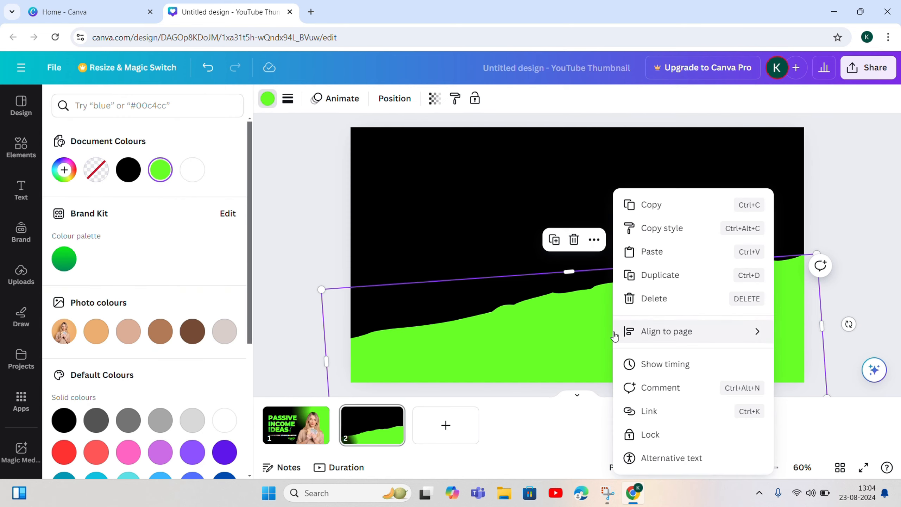
click(652, 274)
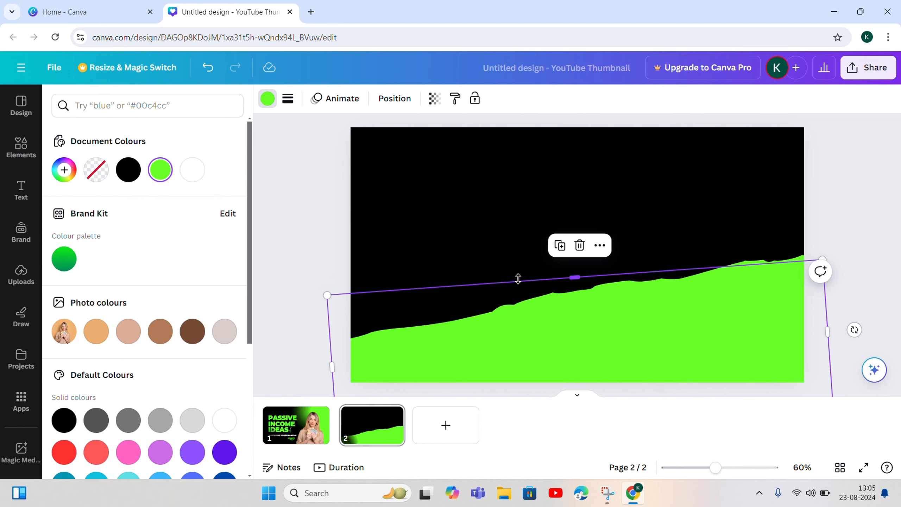
click(193, 170)
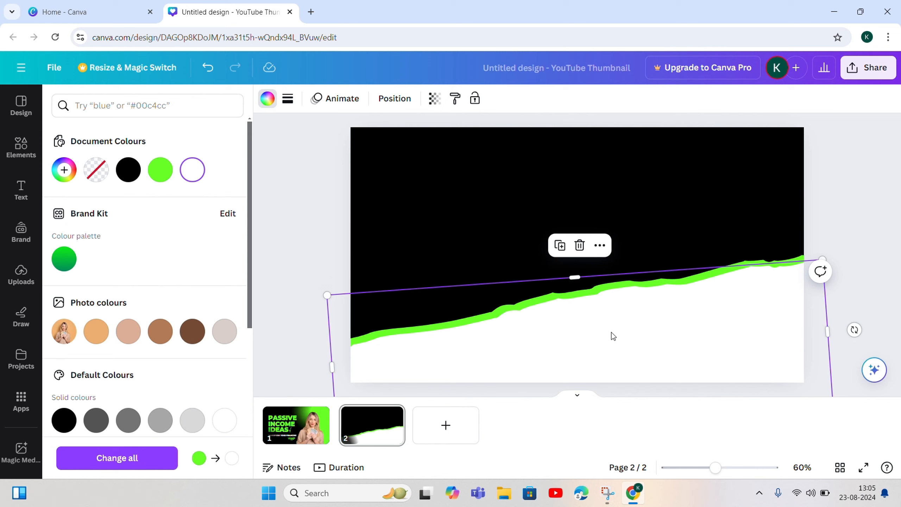
mouse_move(613, 335)
mouse_down()
mouse_move(607, 326)
mouse_move(607, 334)
mouse_up()
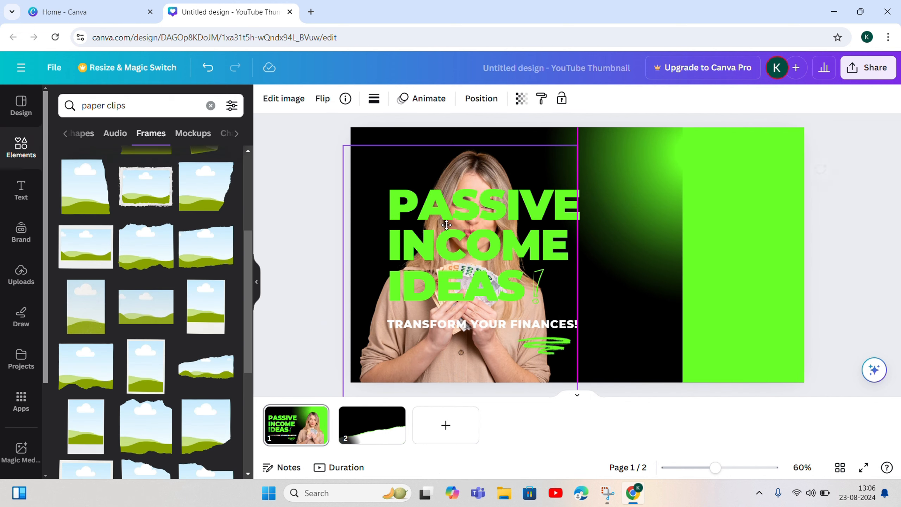
Copy the green gradient glow from page 1 and paste it onto page 2.
click(641, 189)
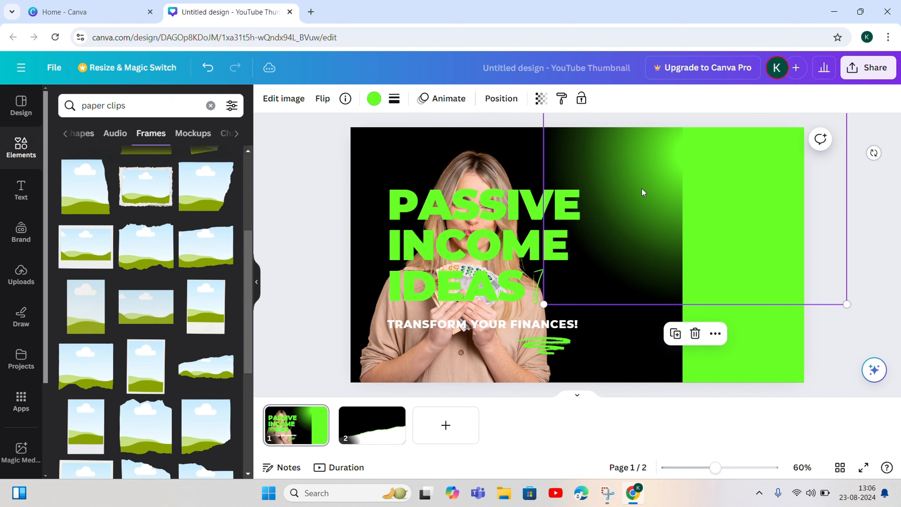
drag(643, 191, 605, 276)
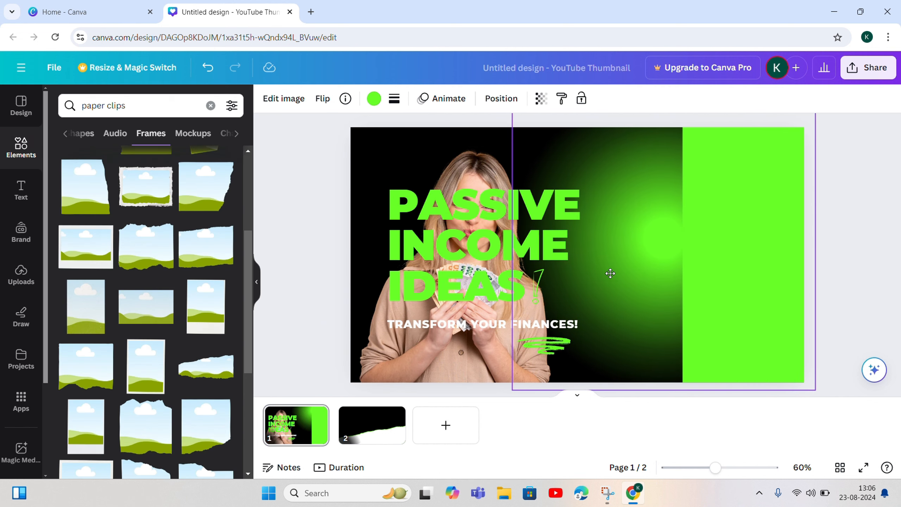
right_click(670, 243)
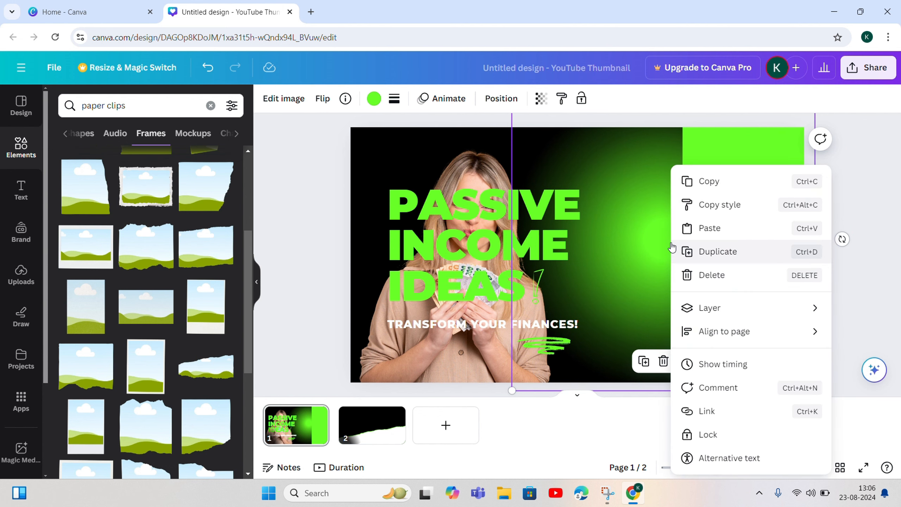
click(706, 183)
click(381, 429)
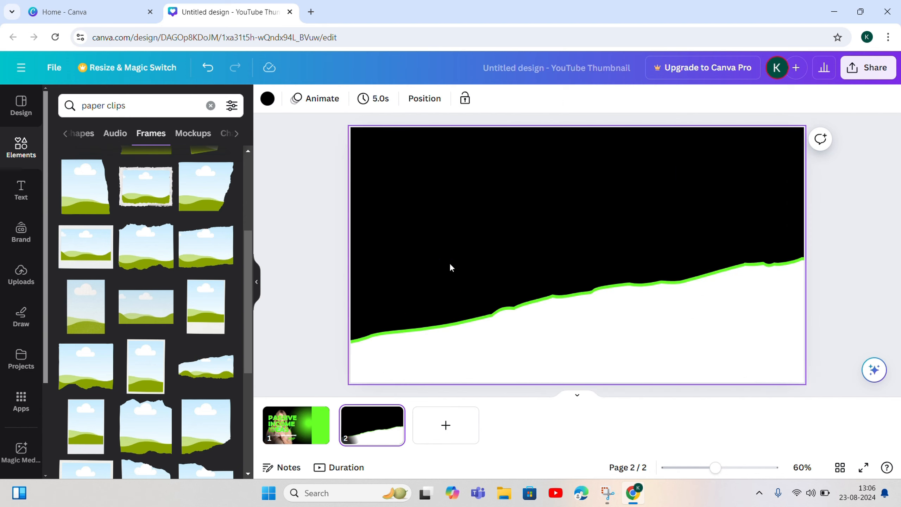
key(ctrl+v)
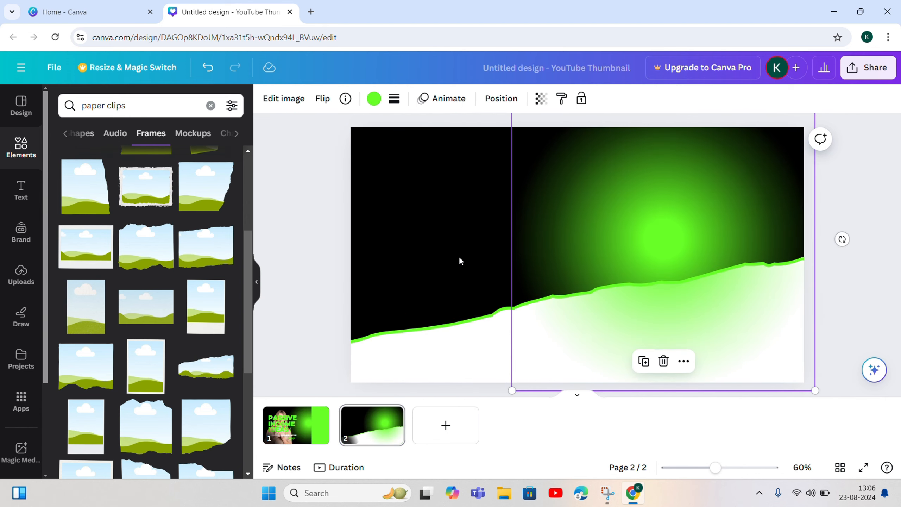
Place the green glow over the lower-right corner of page 2 and enlarge it slightly.
drag(653, 215, 588, 220)
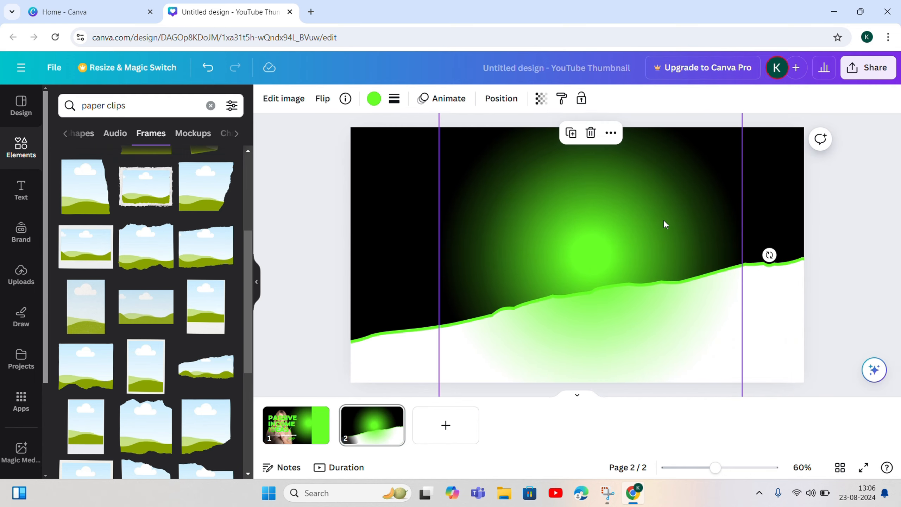
drag(664, 223, 798, 314)
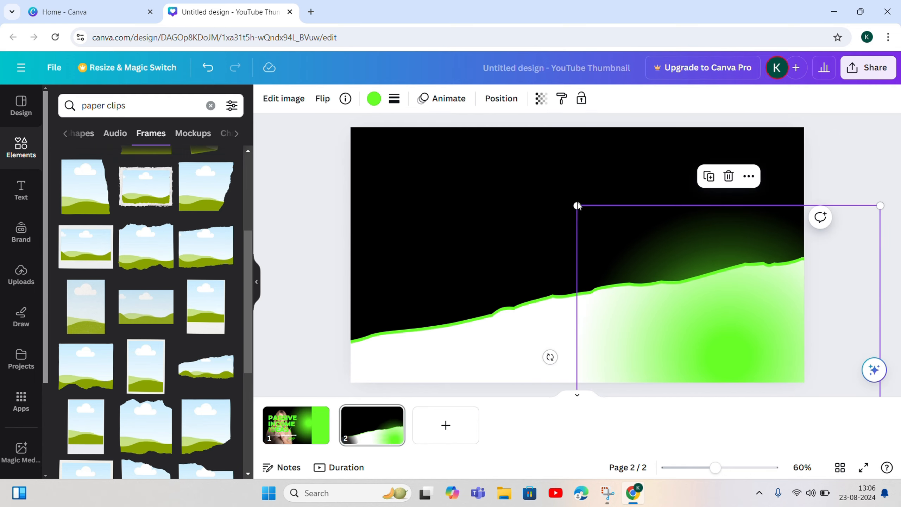
mouse_move(577, 205)
mouse_down()
mouse_move(539, 195)
mouse_move(573, 202)
mouse_up()
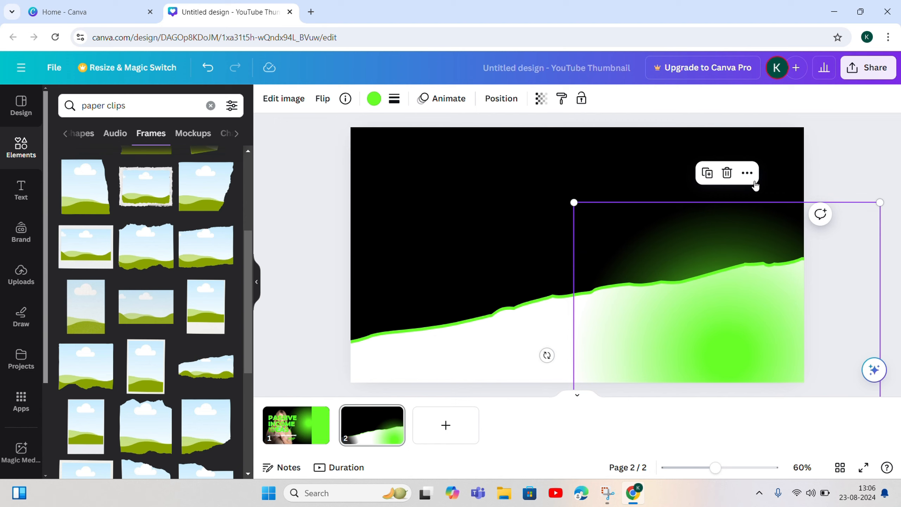
Duplicate the green glow twice and spread the copies along the page's bottom edge over the white torn paper.
click(707, 175)
drag(698, 325, 582, 377)
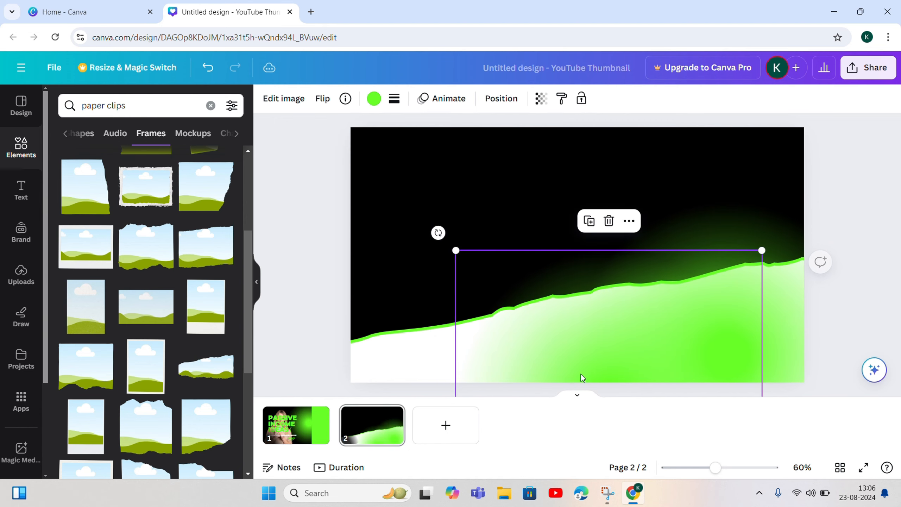
click(586, 221)
drag(668, 304, 527, 336)
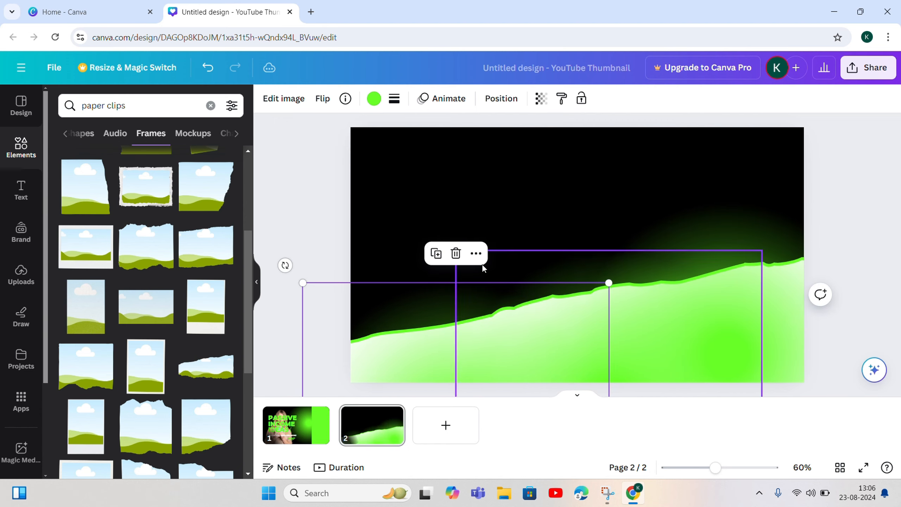
drag(484, 268, 575, 366)
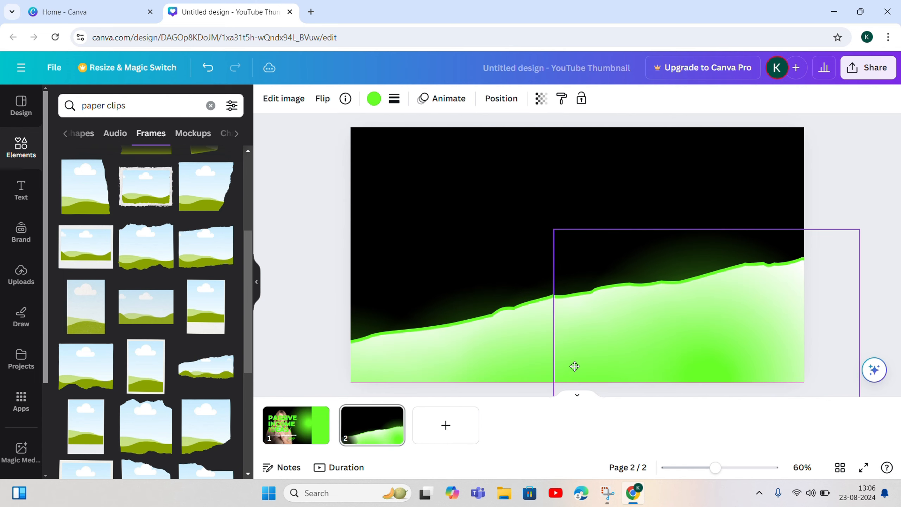
Reposition the glows and add more duplicates along the bottom and lower-right corner to strengthen the green over the torn paper.
drag(786, 284, 820, 276)
click(820, 276)
click(685, 279)
click(573, 241)
drag(772, 327, 804, 317)
right_click(669, 334)
click(704, 251)
drag(631, 348, 660, 332)
right_click(440, 346)
click(476, 252)
drag(454, 363, 491, 344)
click(571, 220)
Add a white heading reading HOW TO MAKE to page 2.
click(21, 190)
click(124, 245)
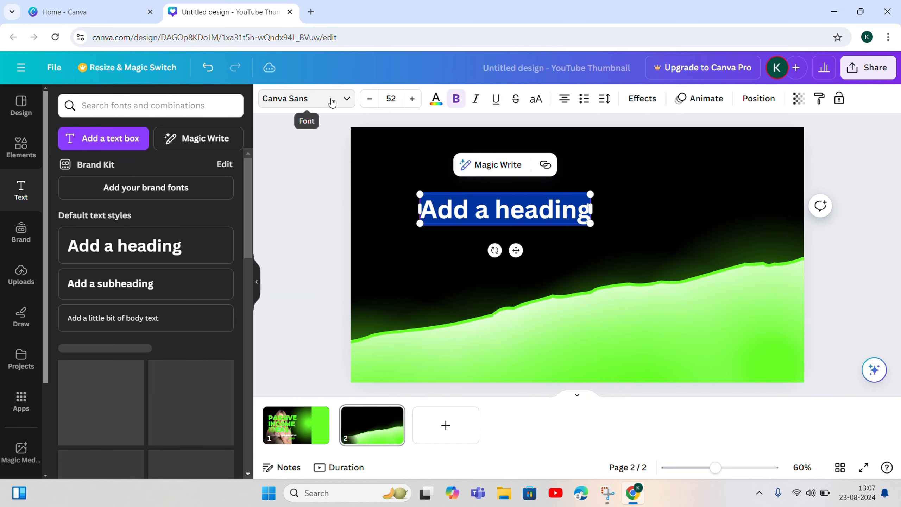
click(436, 99)
click(160, 169)
key(BackSpace)
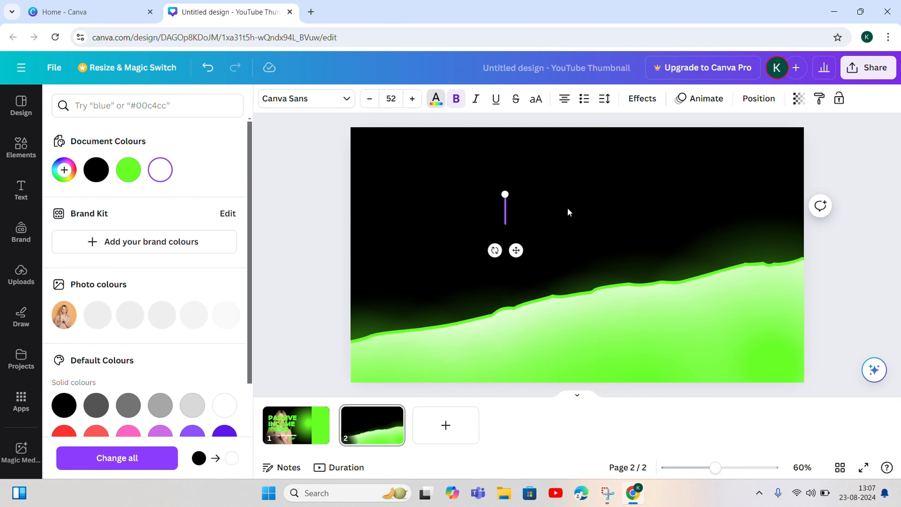
text(HOW TO MAKE)
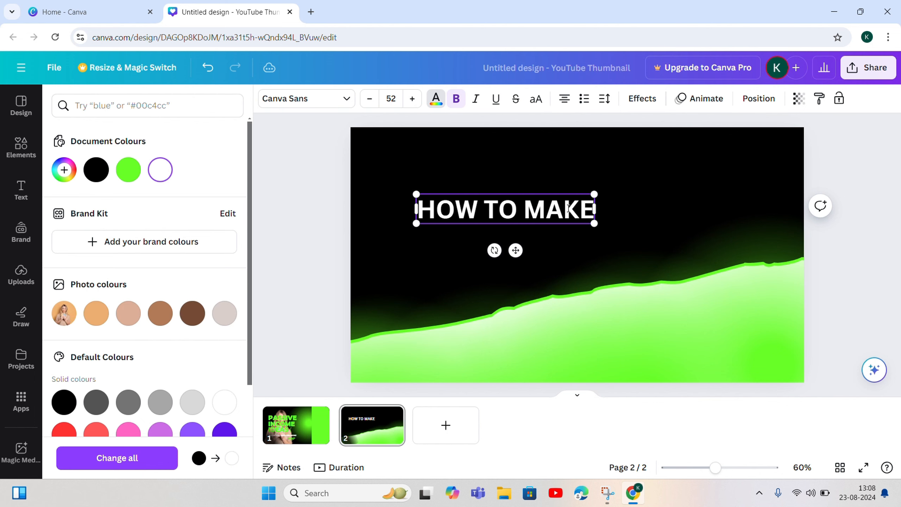
Add a second white heading reading THUMBNAIL below the first one.
click(21, 189)
click(124, 244)
click(436, 98)
text(THUMB)
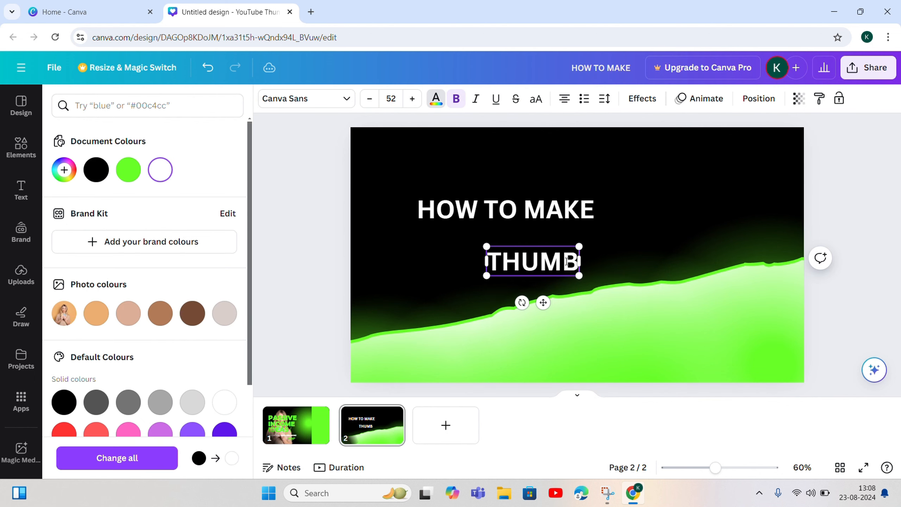
text(NAIL)
click(644, 209)
Move both headings toward the upper-left of the page, enlarging HOW TO MAKE to size 62.9 and THUMBNAIL to size 75.4.
drag(533, 262, 498, 241)
drag(521, 210, 488, 182)
drag(561, 197, 600, 214)
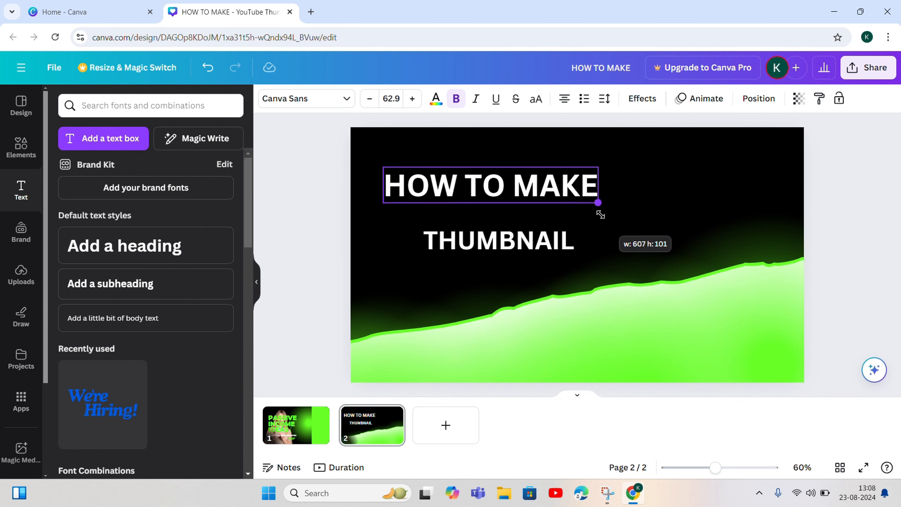
drag(525, 242, 518, 219)
drag(568, 233, 637, 249)
click(607, 269)
Reduce HOW TO MAKE to size 48.3 and place THUMBNAIL directly beneath it with their left edges aligned.
click(496, 186)
drag(598, 203, 549, 195)
click(552, 229)
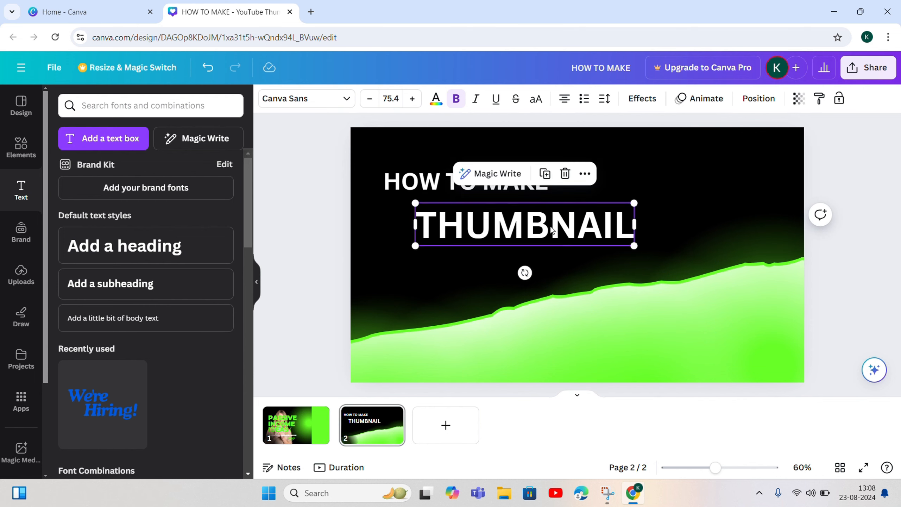
drag(552, 230, 520, 218)
Change the font of both the HOW TO MAKE and THUMBNAIL headings to Anton.
click(504, 181)
click(306, 98)
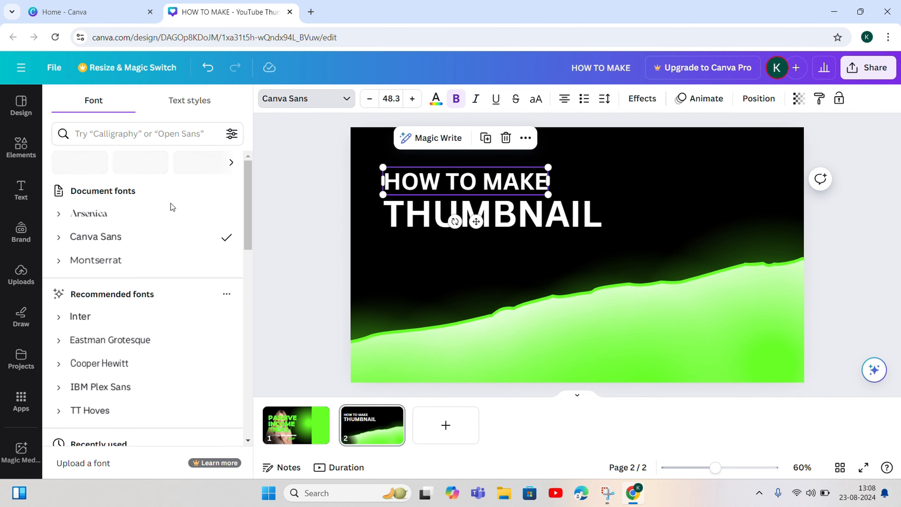
scroll(140, 245, down, 8)
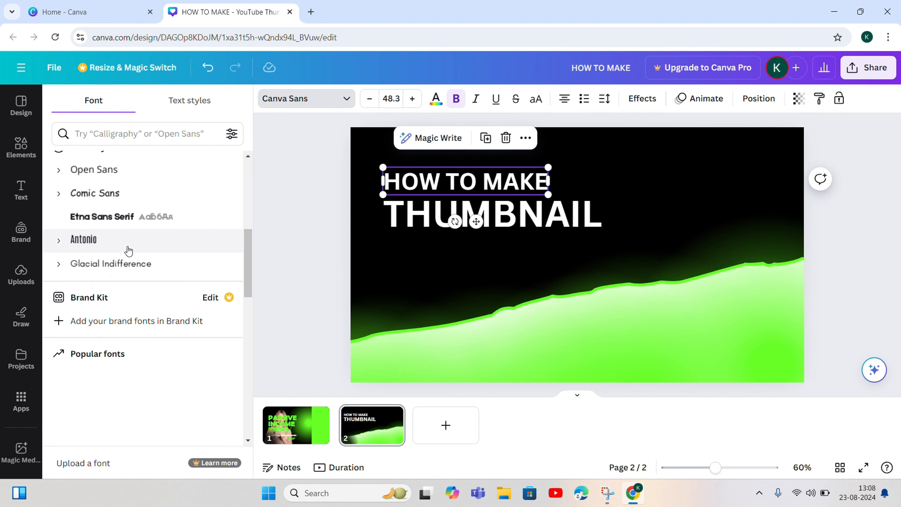
scroll(129, 250, down, 3)
scroll(128, 252, up, 5)
scroll(129, 271, down, 6)
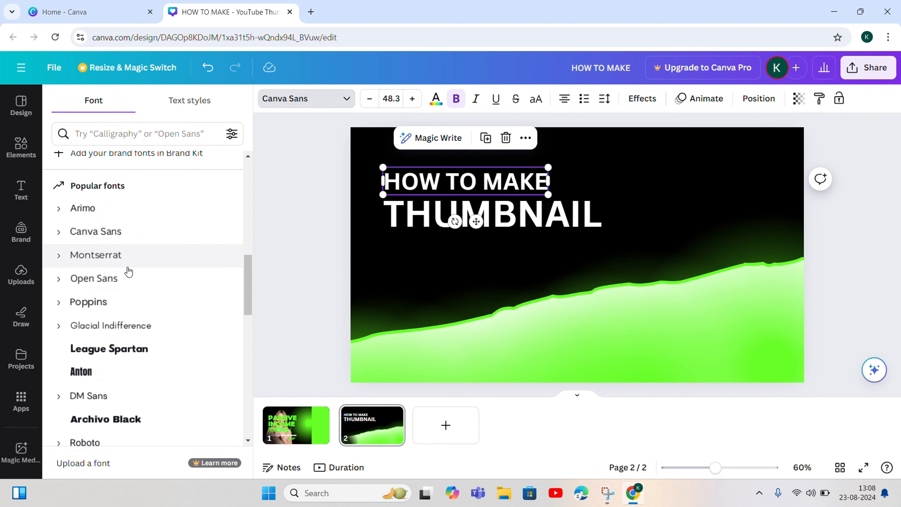
scroll(128, 272, down, 3)
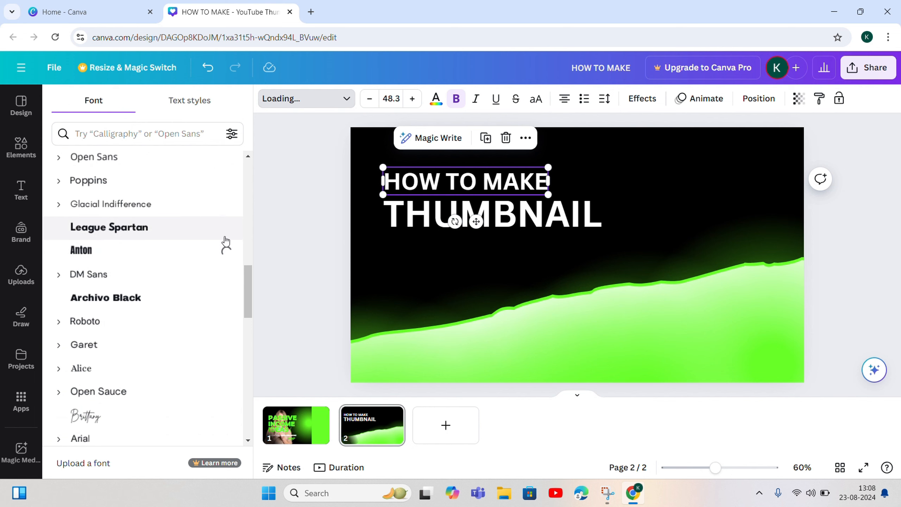
click(443, 213)
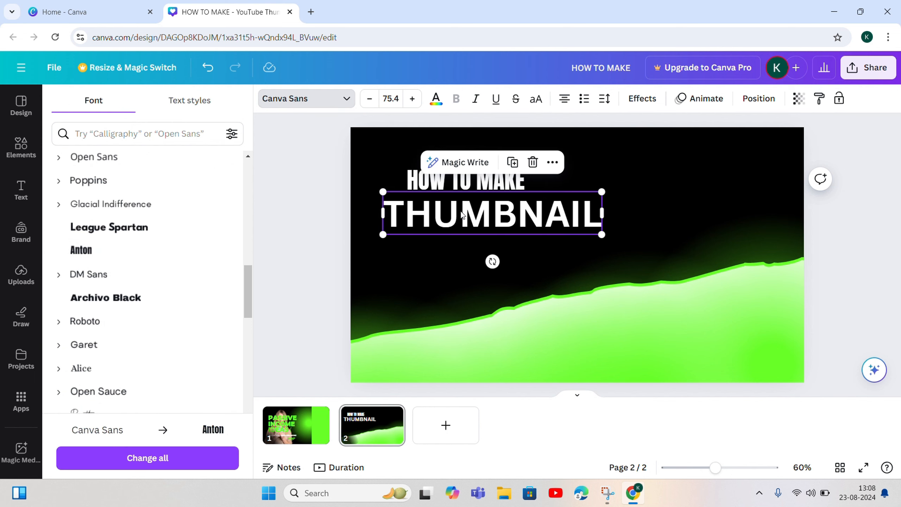
click(92, 251)
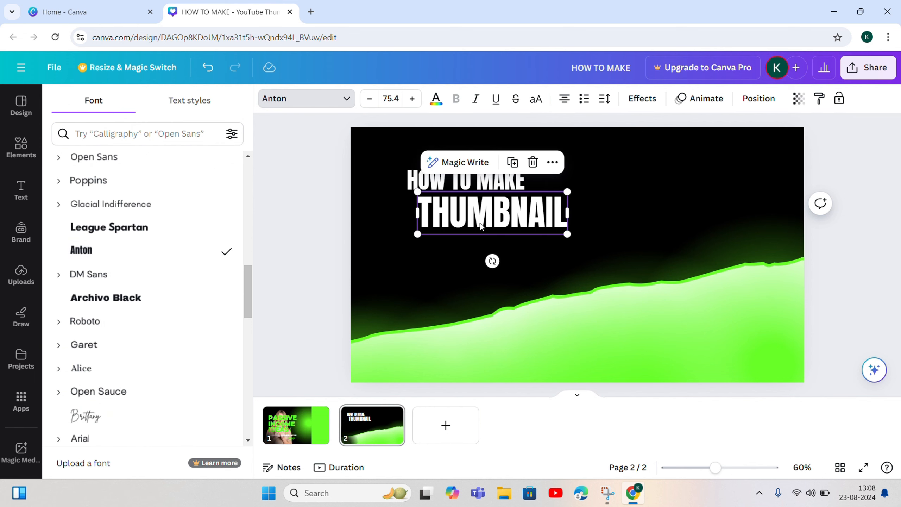
Align THUMBNAIL's left edge under HOW TO MAKE and enlarge the headings to about 97.4 for THUMBNAIL and 53.1 for HOW TO MAKE.
drag(480, 226, 469, 222)
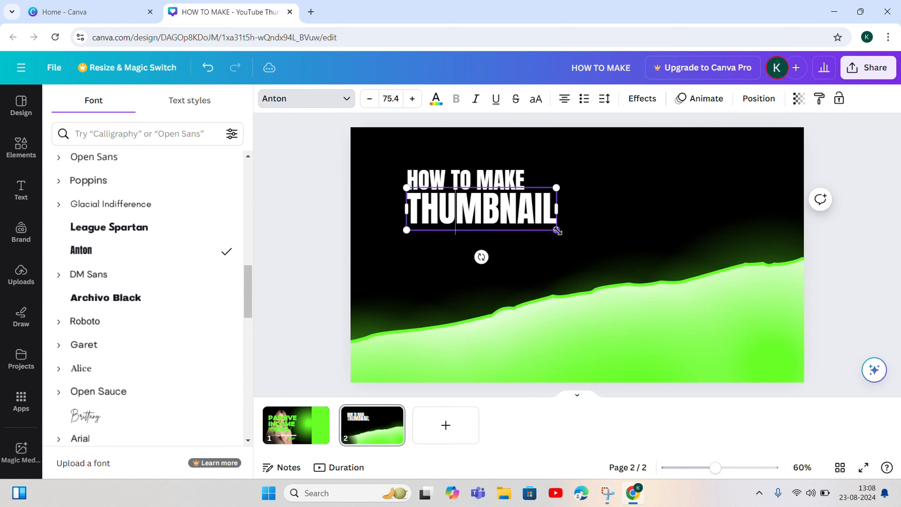
drag(557, 230, 600, 242)
click(483, 179)
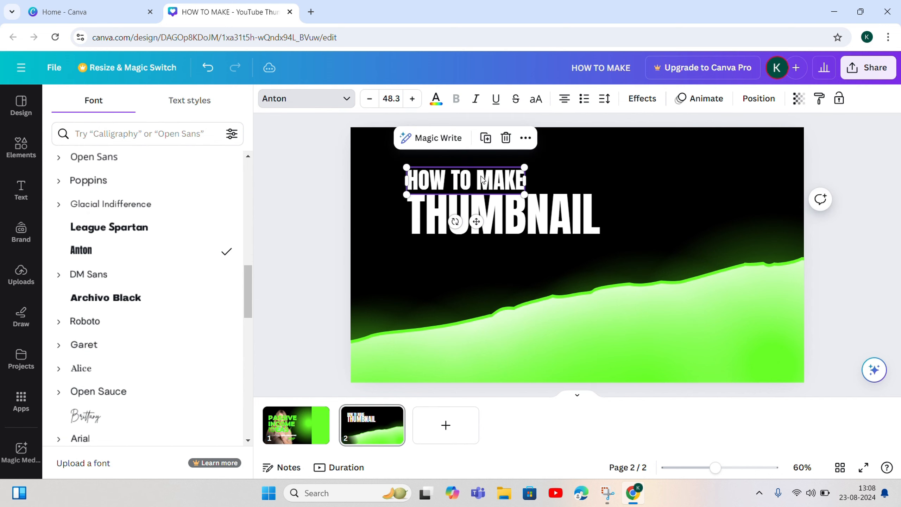
drag(524, 167, 536, 164)
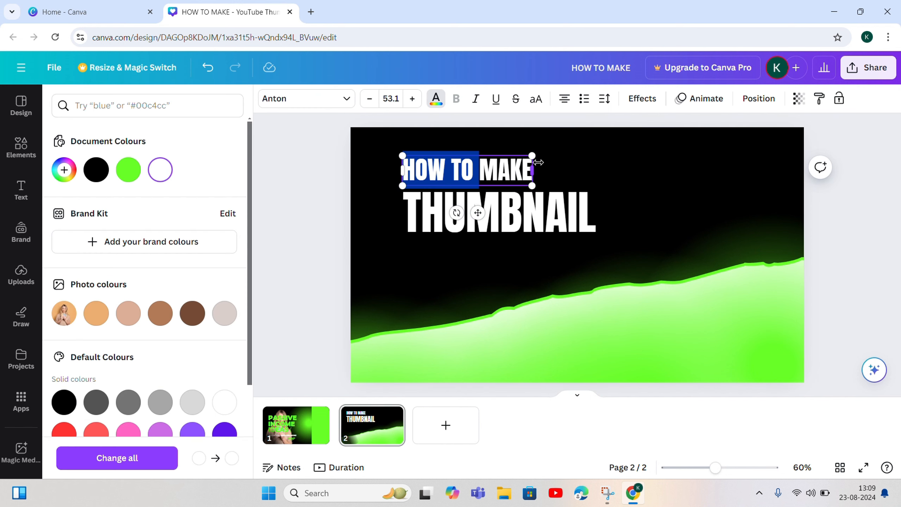
Recolour the whole HOW TO MAKE heading with the bright green from the document colours.
drag(540, 167, 541, 168)
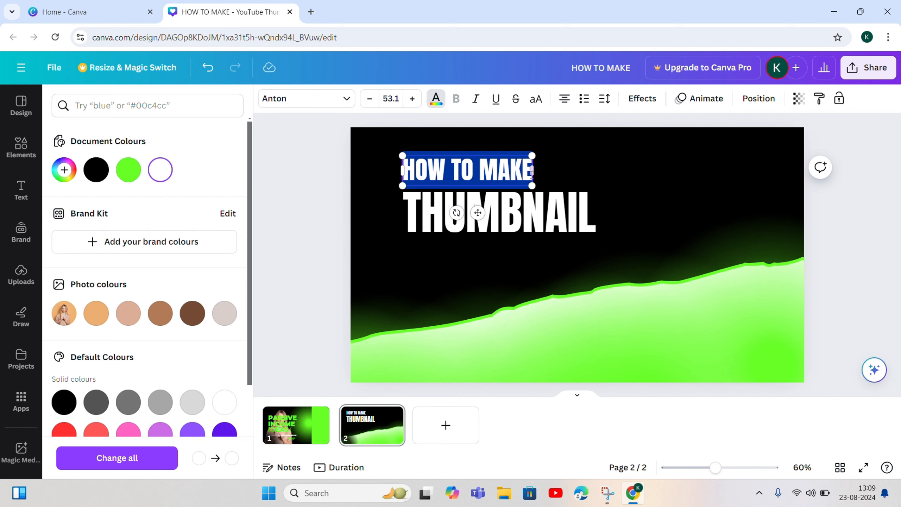
click(122, 173)
click(491, 234)
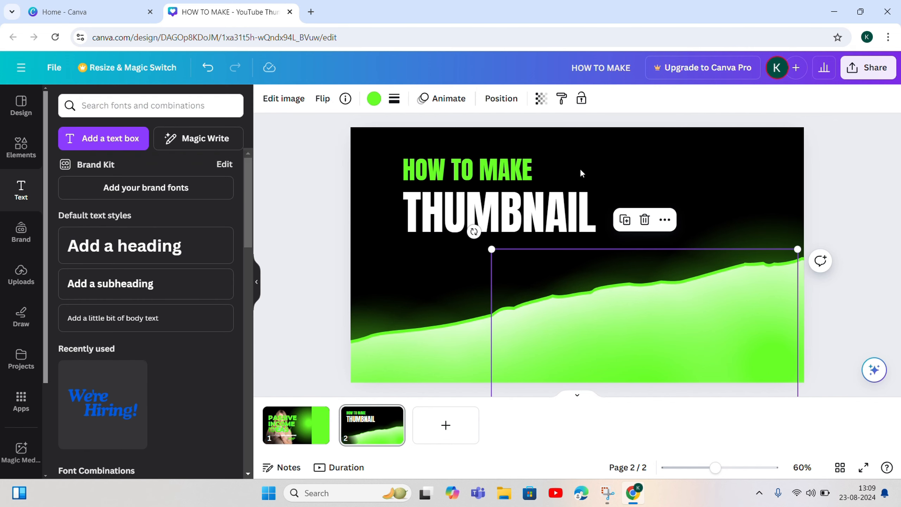
Try a Shadow effect on HOW TO MAKE with offset 63, direction -19, blur 67 and transparency 79, and reset the style to None.
click(503, 160)
click(641, 98)
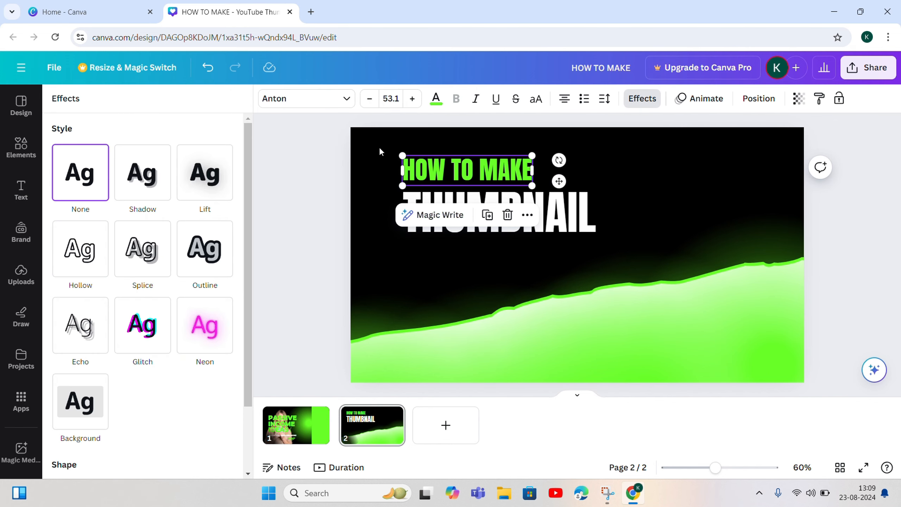
click(152, 174)
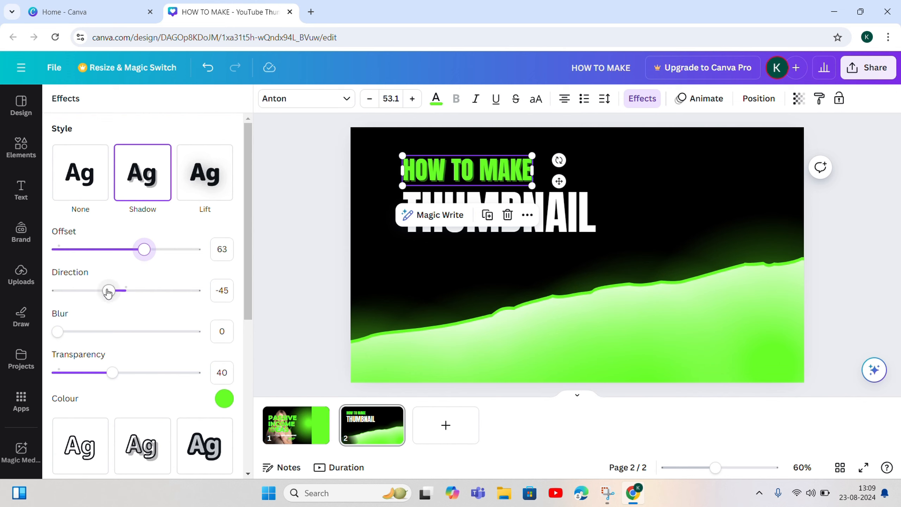
drag(108, 292, 126, 292)
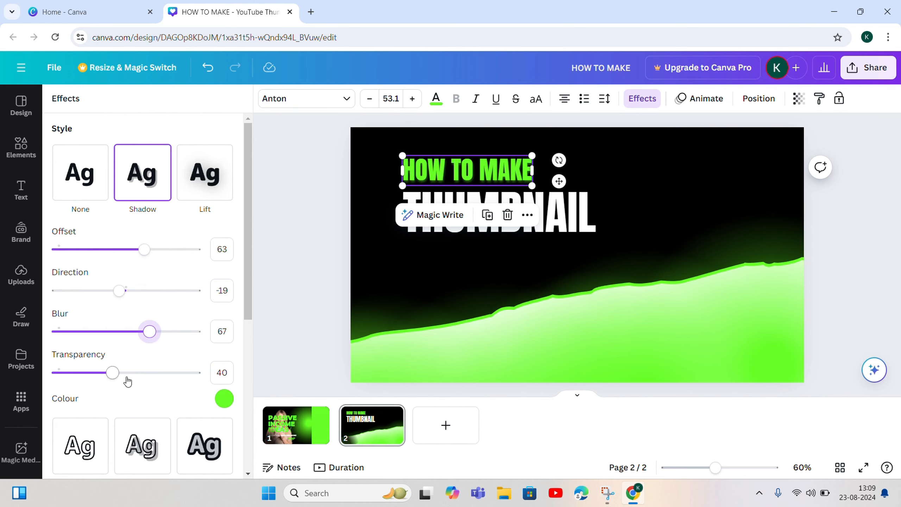
drag(119, 379, 181, 378)
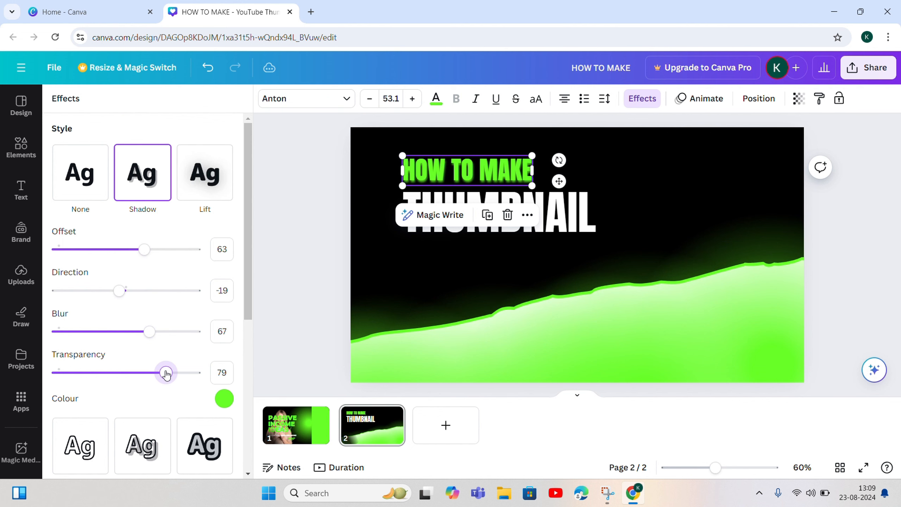
scroll(157, 342, down, 5)
scroll(140, 278, up, 4)
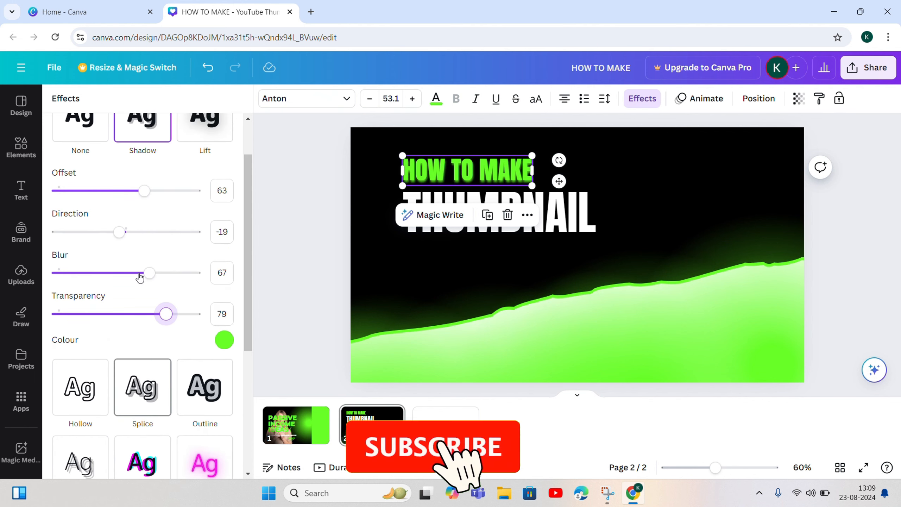
scroll(120, 255, down, 4)
scroll(110, 251, up, 5)
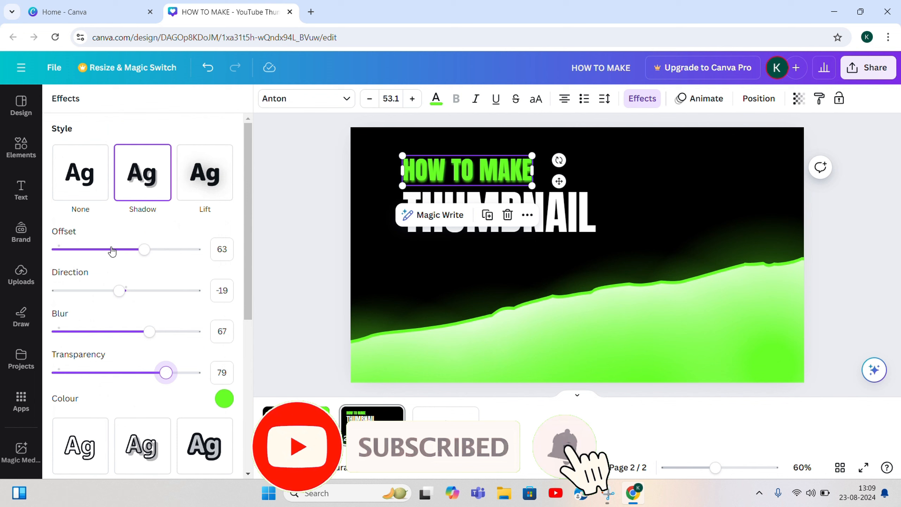
click(66, 175)
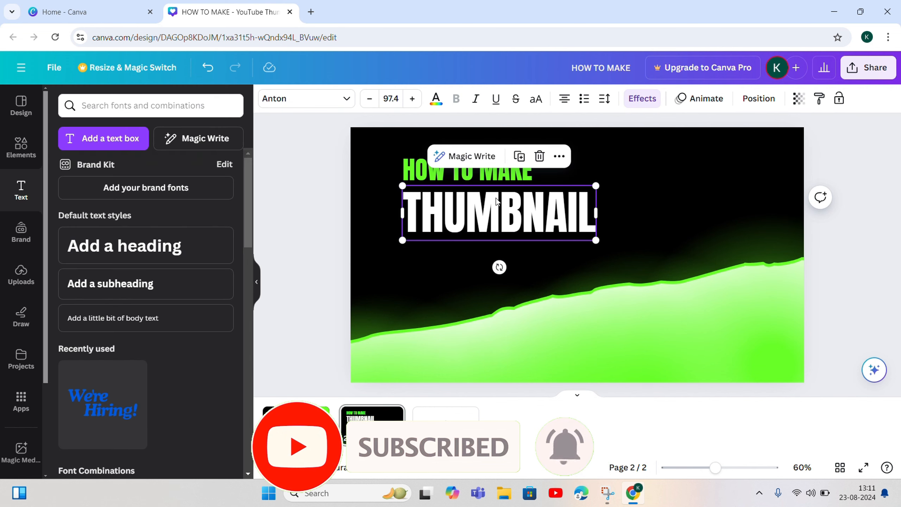
Shift both headings a little to the left on the page, keeping their left edges aligned.
click(617, 174)
drag(510, 169, 489, 168)
click(527, 220)
drag(527, 220, 505, 224)
Rotate HOW TO MAKE and THUMBNAIL slightly counter-clockwise so both slope upward parallel to the green edge.
click(496, 172)
drag(539, 181, 538, 171)
click(525, 210)
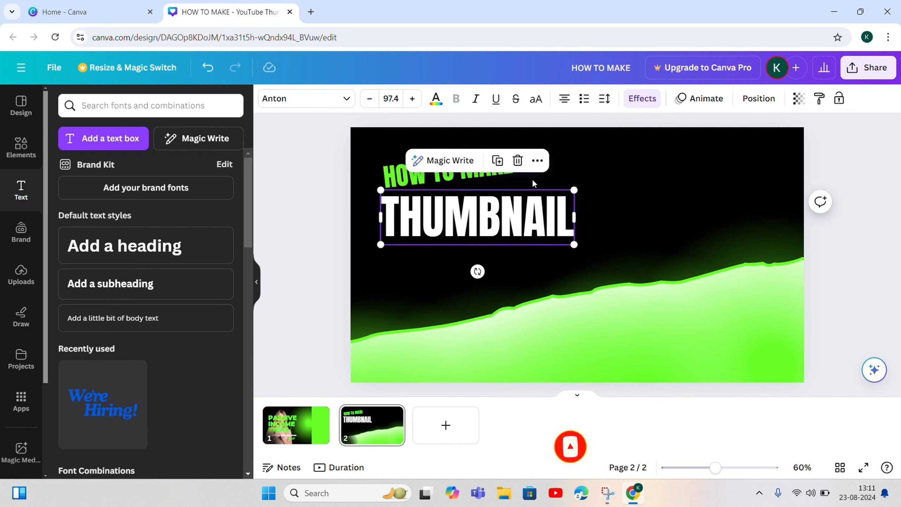
drag(477, 271, 483, 271)
click(615, 188)
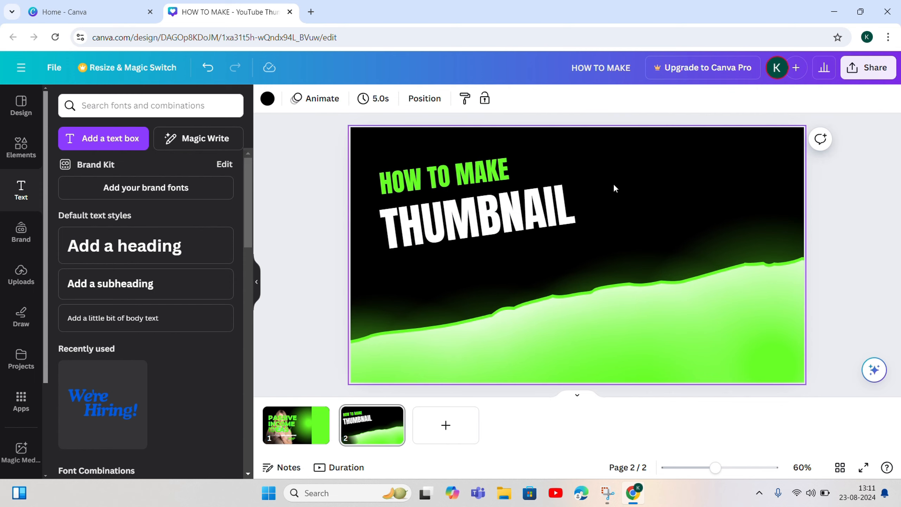
click(536, 217)
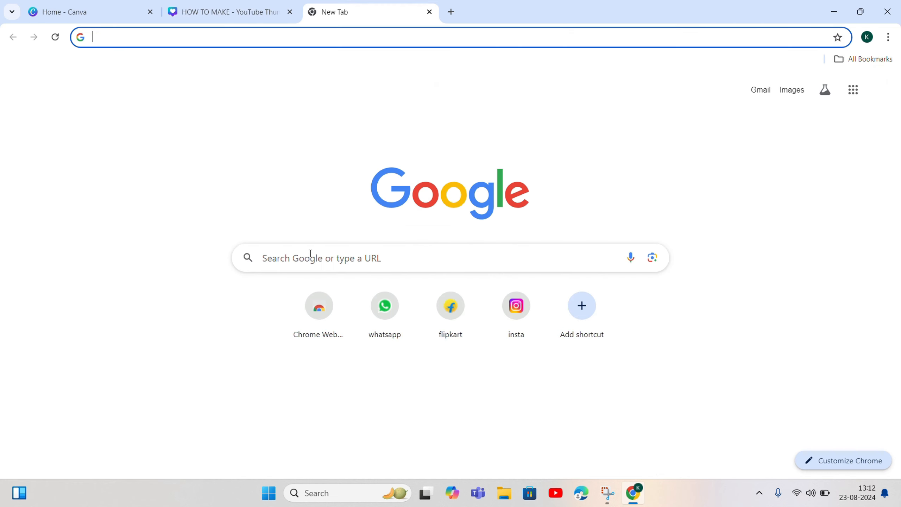
Search Google for pngwing in a new browser tab and open the PNGWing website.
click(317, 257)
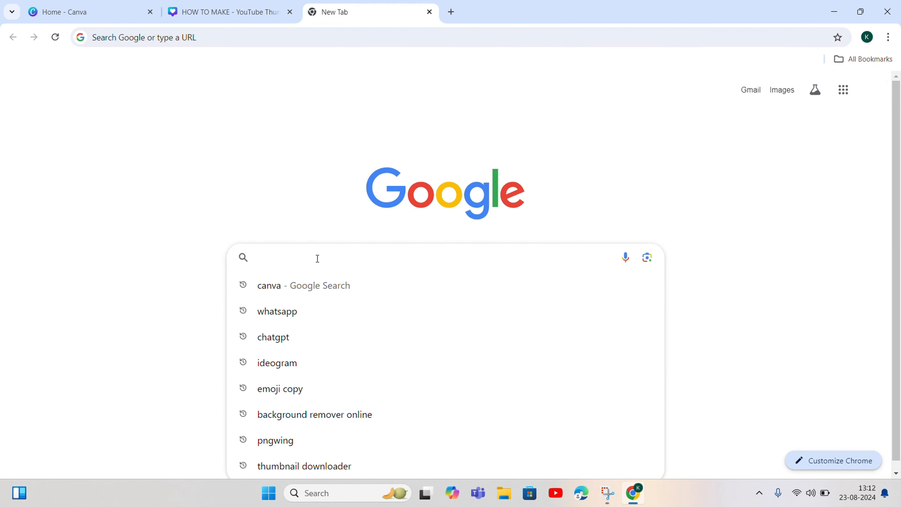
text(PNG)
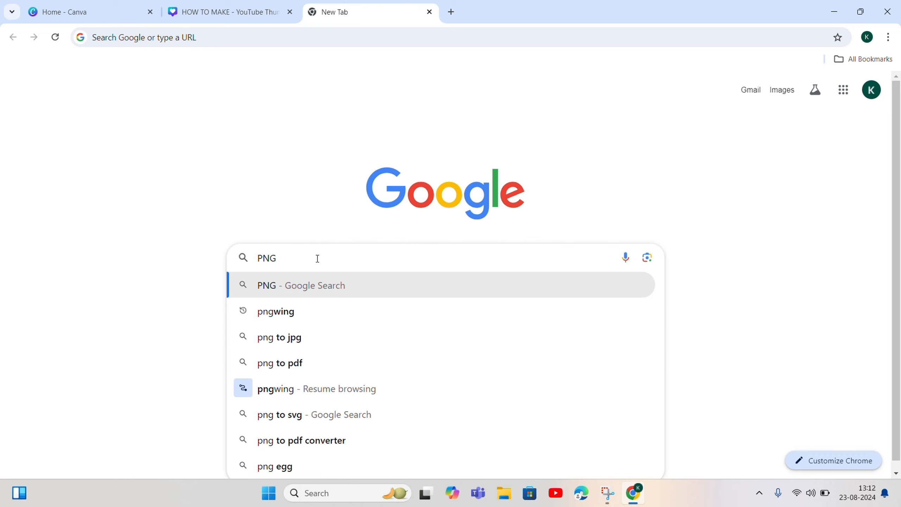
click(289, 310)
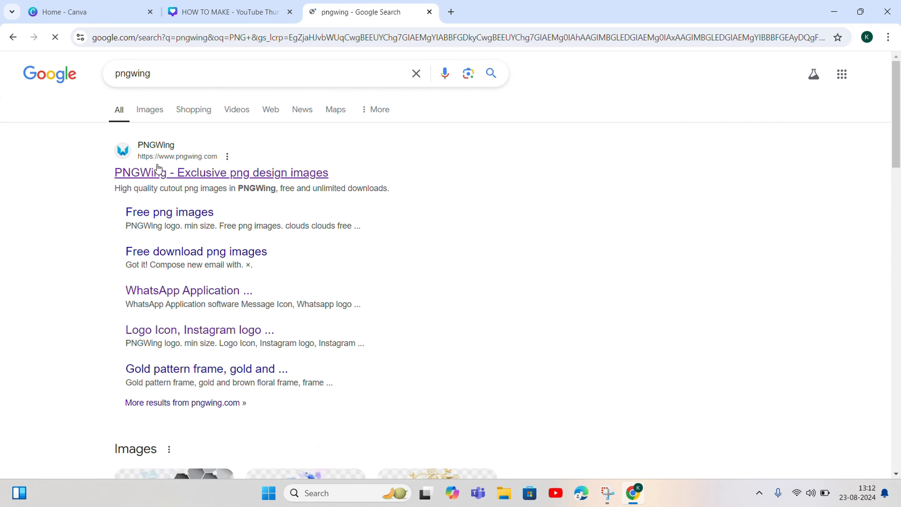
click(164, 174)
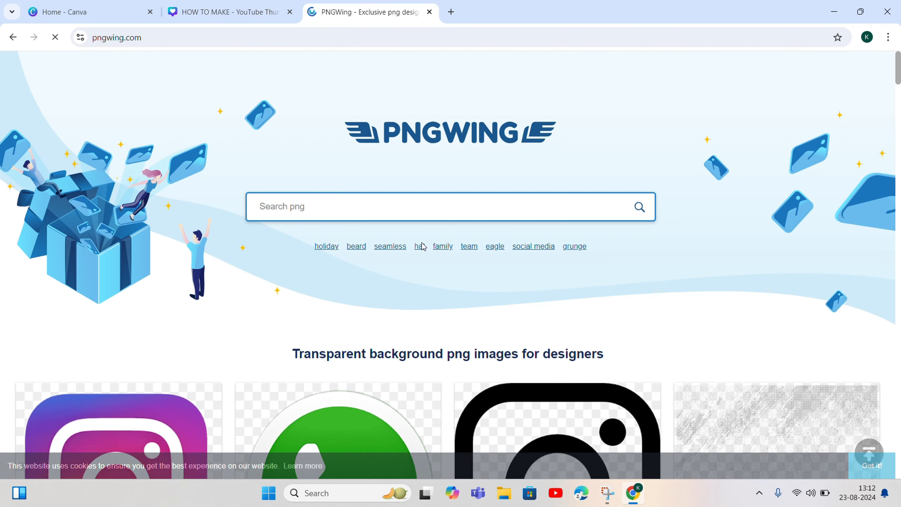
scroll(358, 208, down, 10)
scroll(358, 209, down, 3)
scroll(370, 210, up, 10)
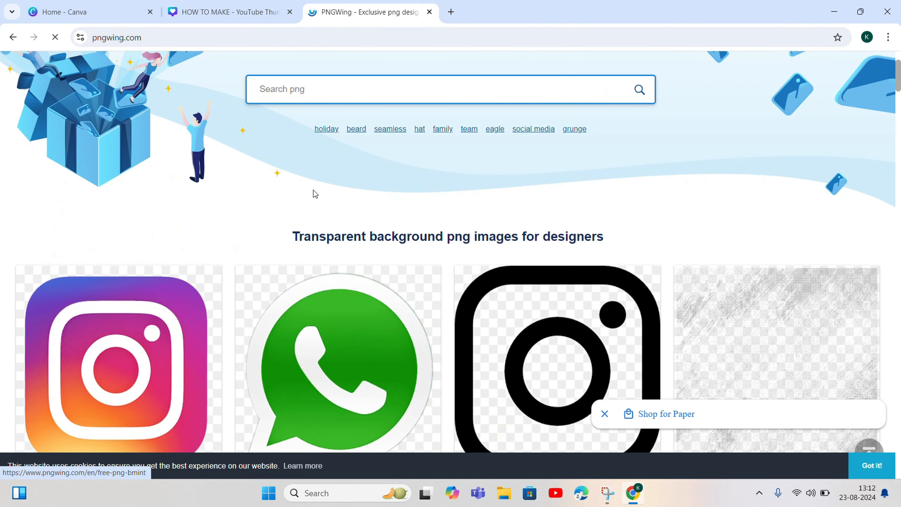
Search PNGWing for youtube images.
click(304, 92)
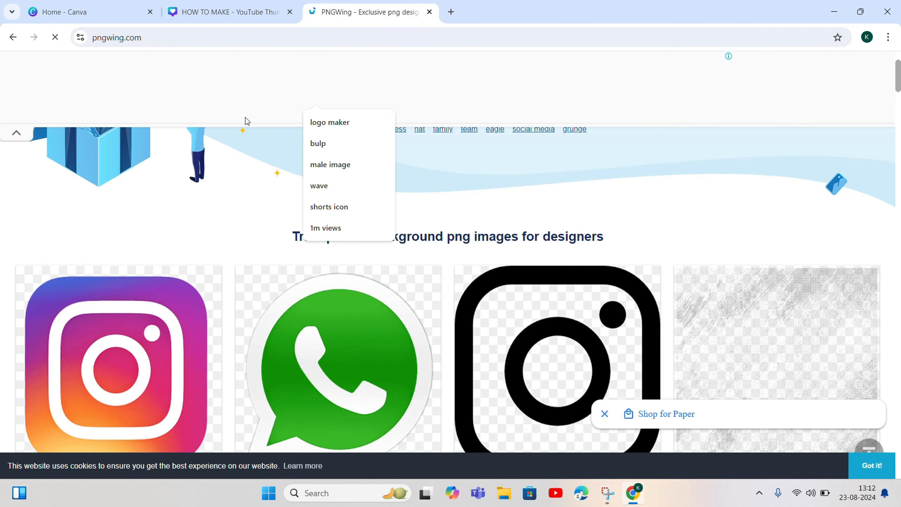
scroll(213, 183, up, 5)
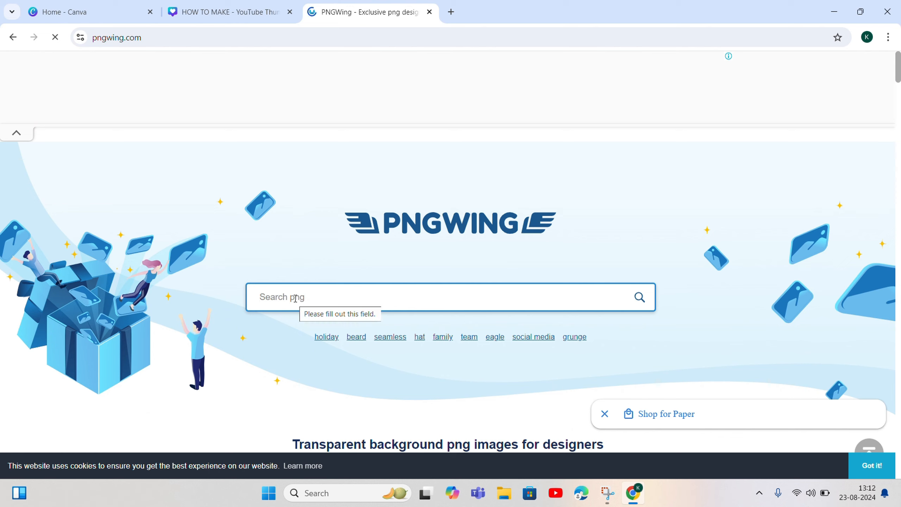
text(Y)
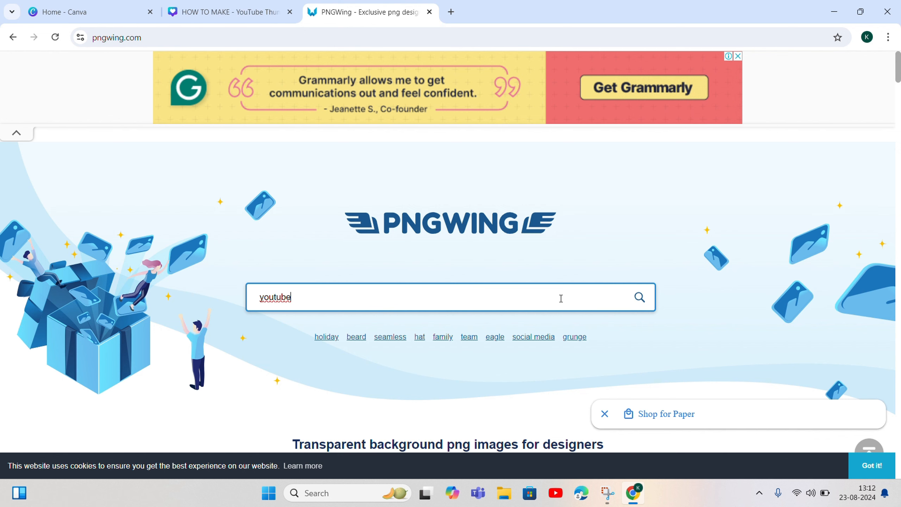
click(638, 298)
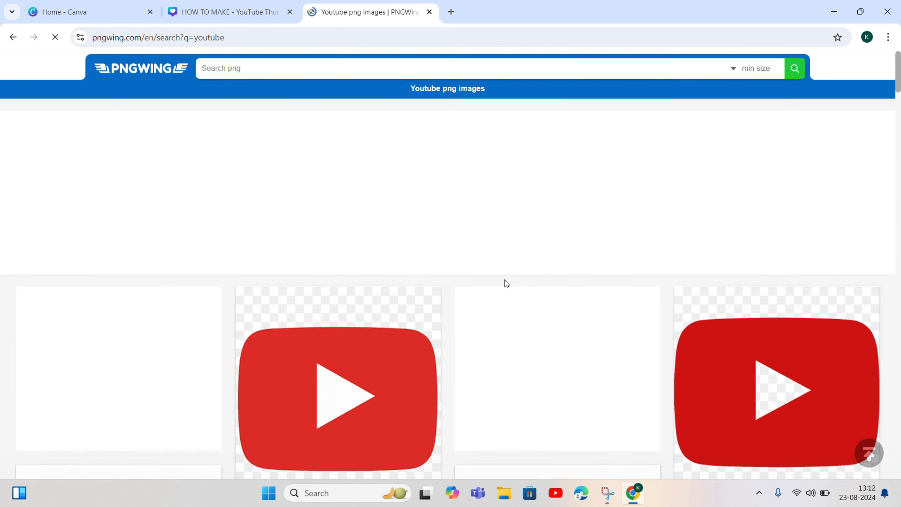
Open the page of the 512x512px red YouTube logo whose play triangle is transparent.
scroll(584, 278, down, 2)
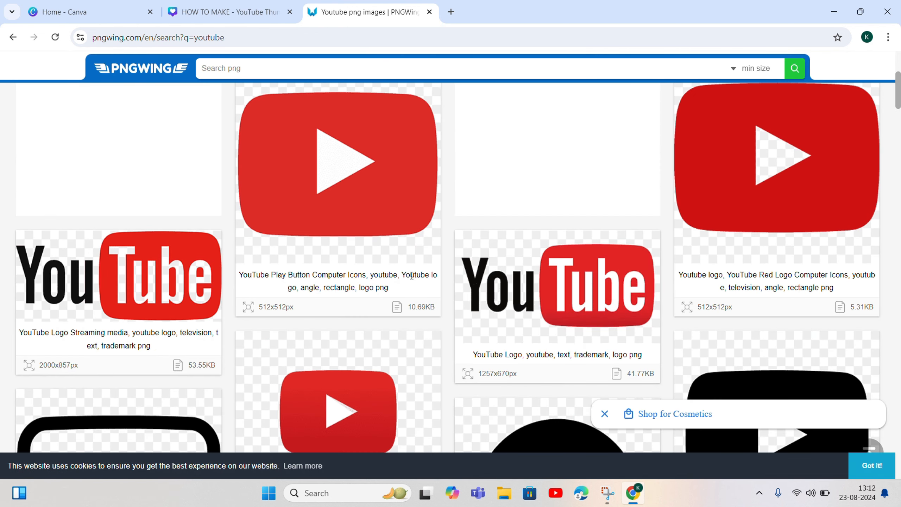
scroll(413, 276, up, 3)
click(803, 327)
Download the YouTube logo PNG, dismissing the Grammarly advertisement and solving the captcha.
scroll(392, 209, down, 3)
scroll(334, 257, down, 12)
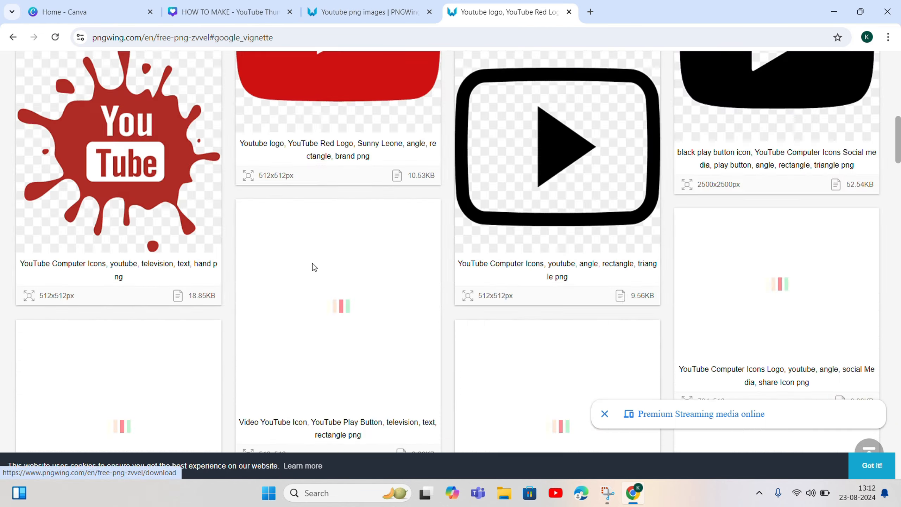
click(575, 155)
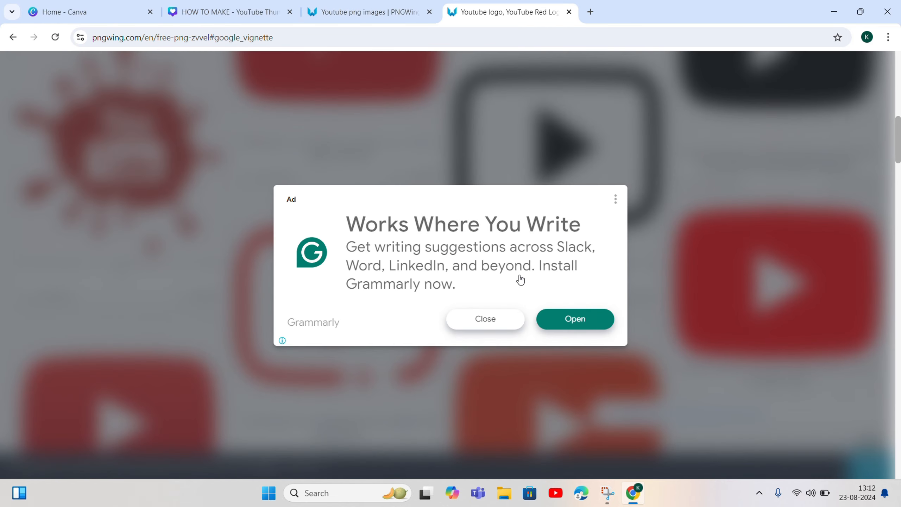
click(484, 319)
scroll(471, 247, down, 5)
click(445, 195)
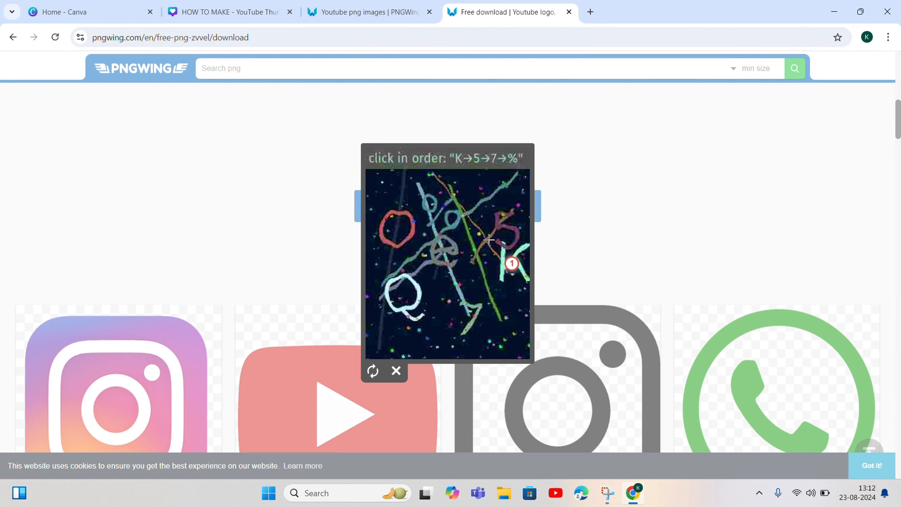
click(440, 253)
click(360, 263)
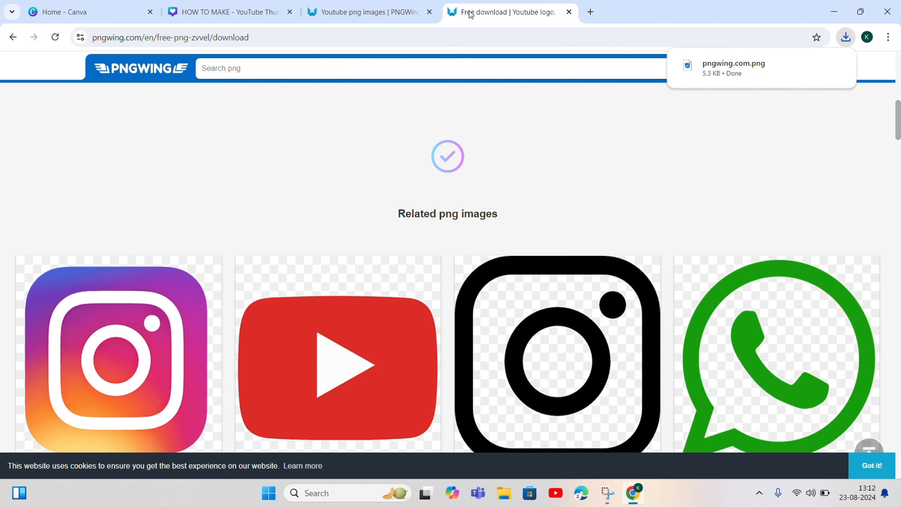
Locate the downloaded pngwing.com YouTube logo in its folder and upload it to the Canva design.
click(815, 64)
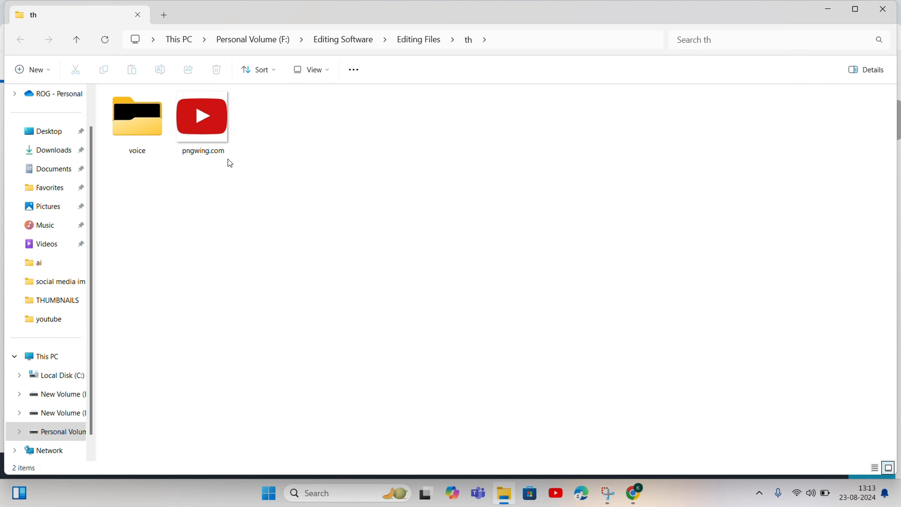
click(633, 493)
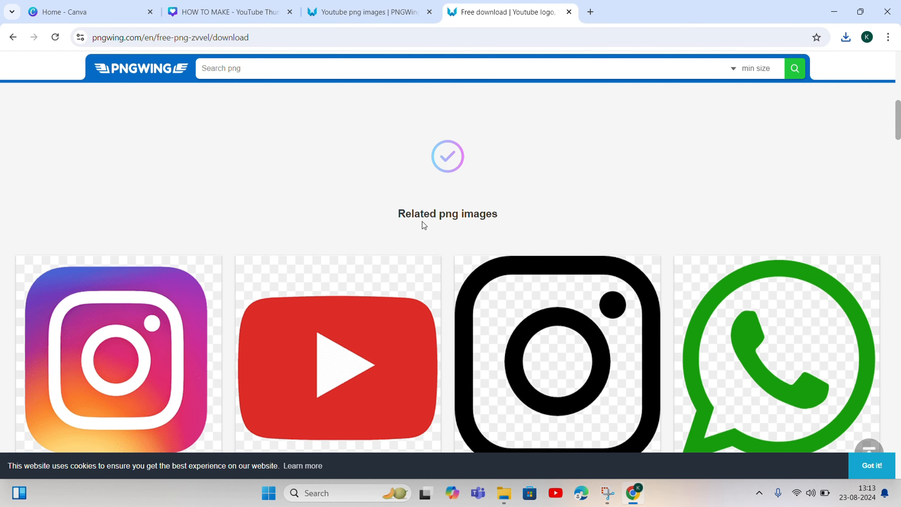
click(204, 9)
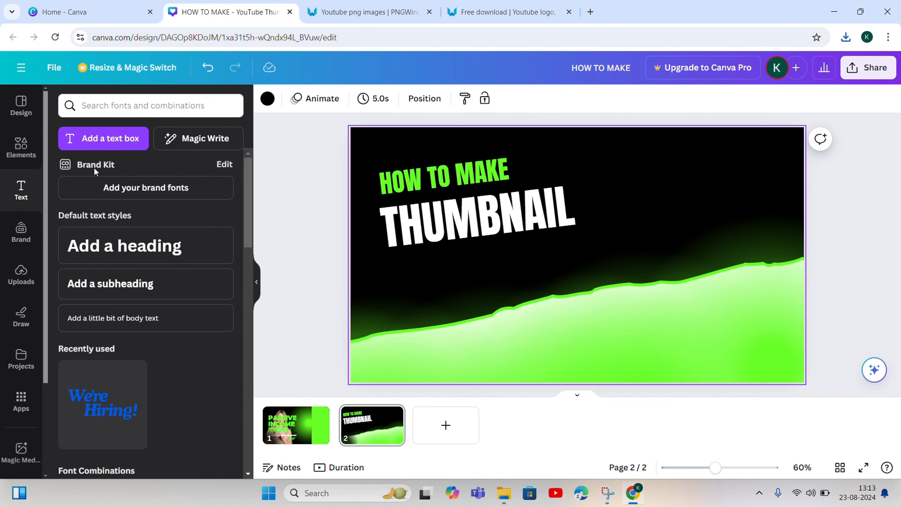
click(28, 282)
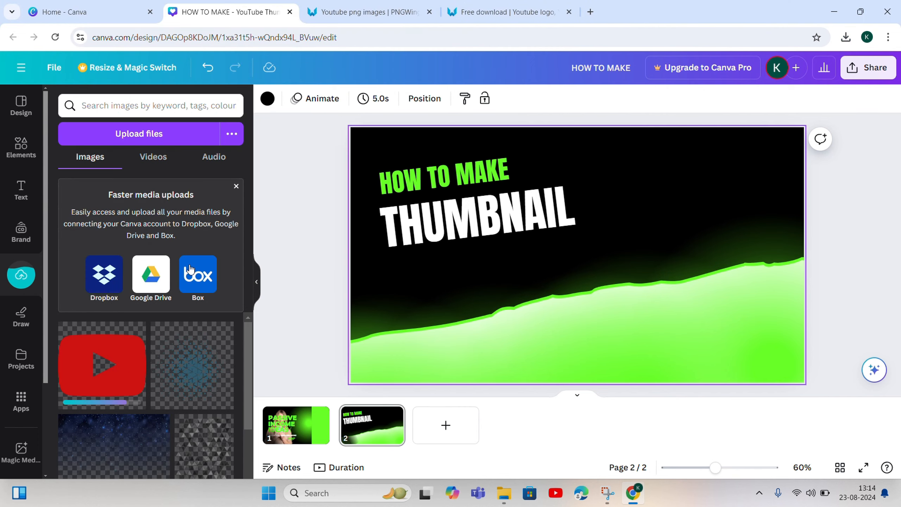
Add the uploaded YouTube logo to page 2, tilted to match the headings and placed below THUMBNAIL.
scroll(144, 368, down, 5)
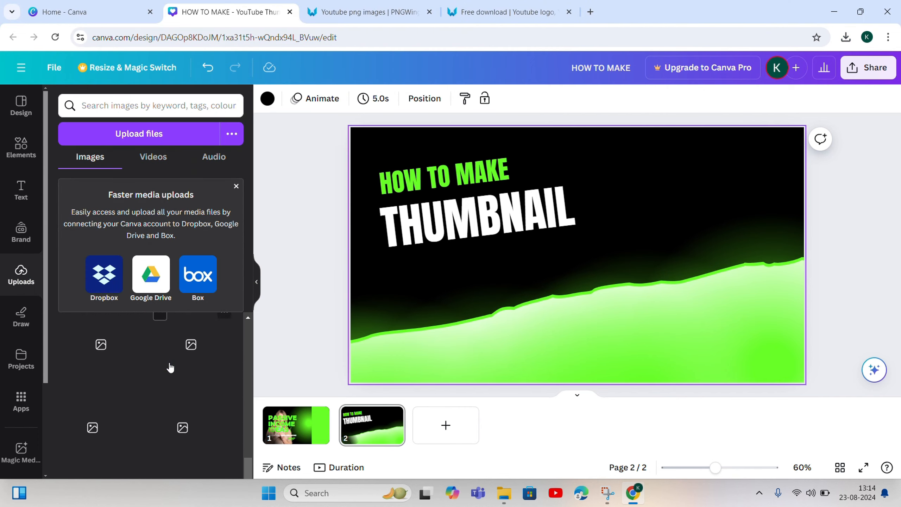
scroll(170, 368, up, 5)
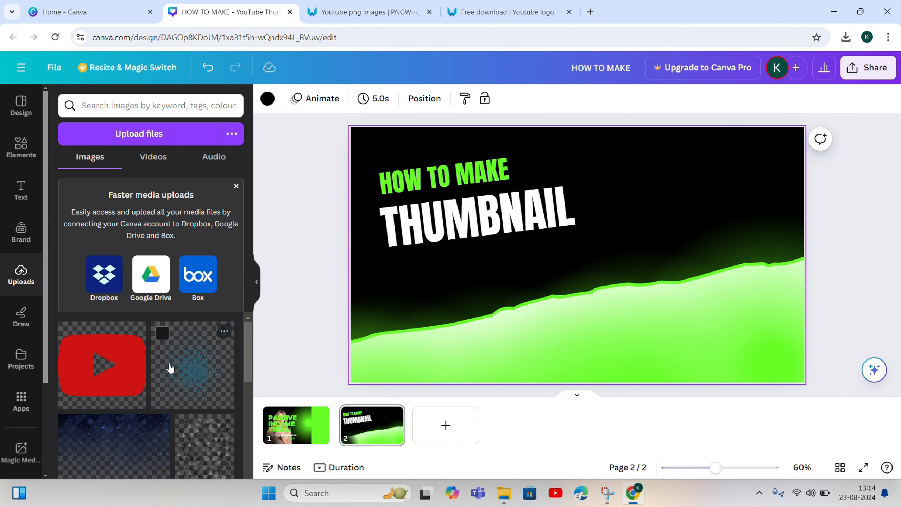
click(107, 376)
scroll(132, 351, down, 5)
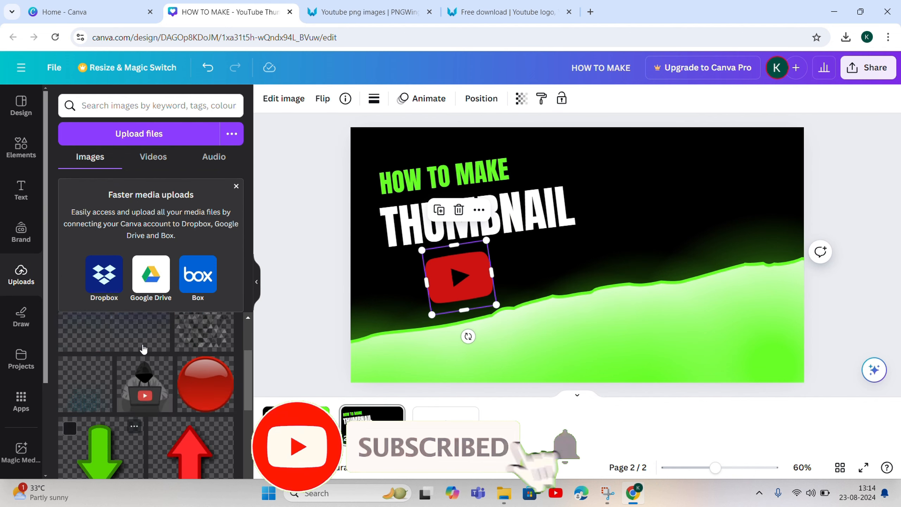
scroll(143, 349, up, 3)
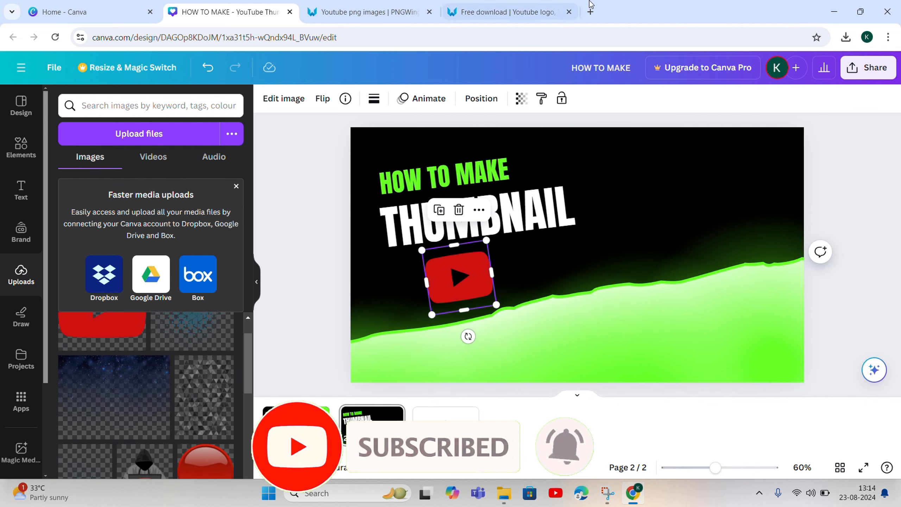
Search Google for decoding yt logo in a new browser tab.
click(589, 12)
click(304, 258)
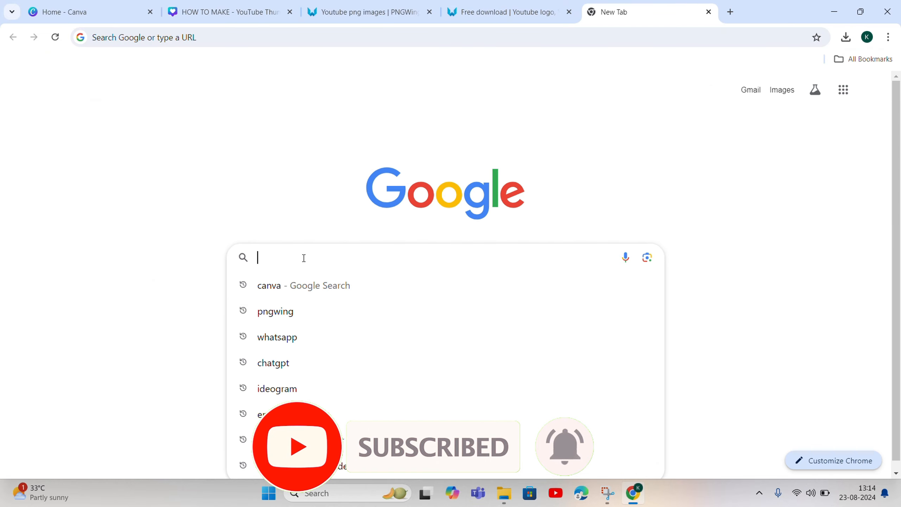
text(de)
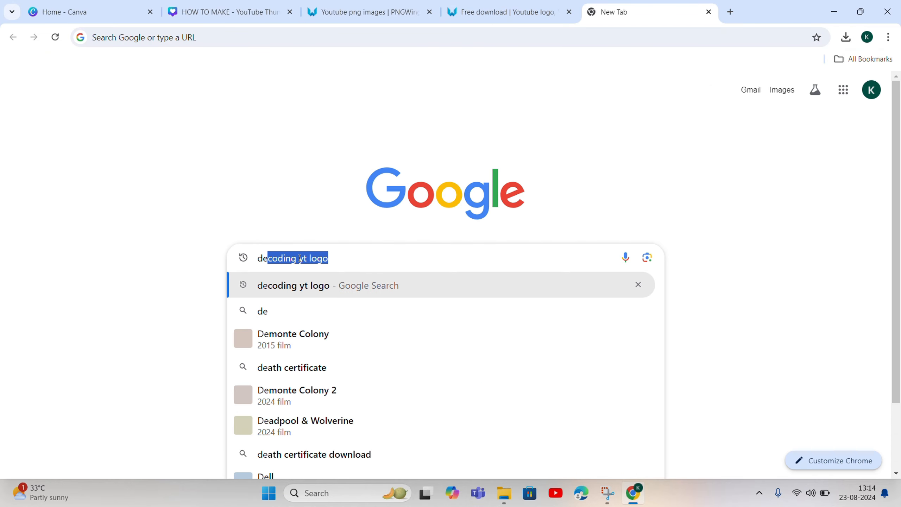
text(codi)
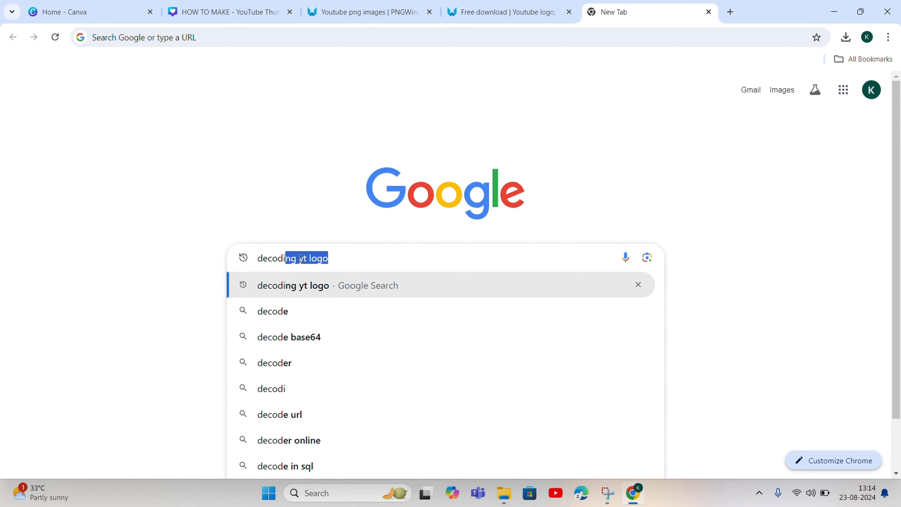
text(ngyt)
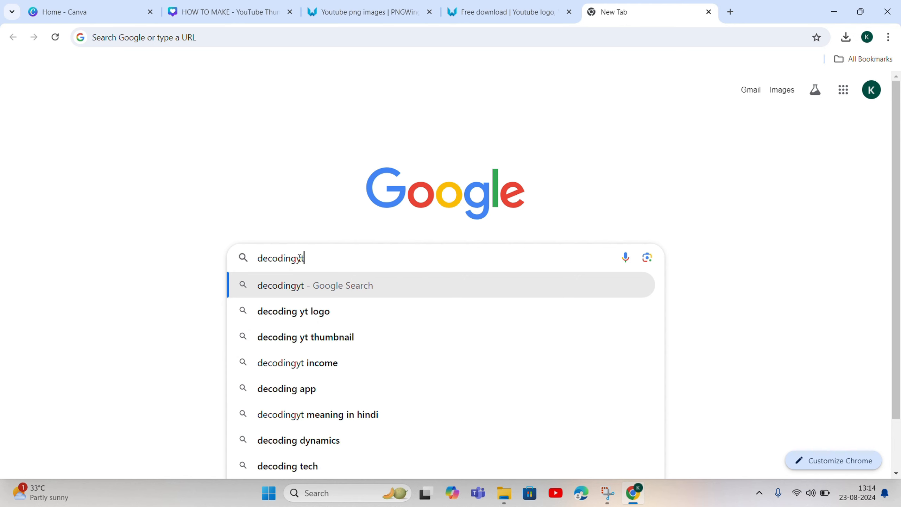
click(328, 308)
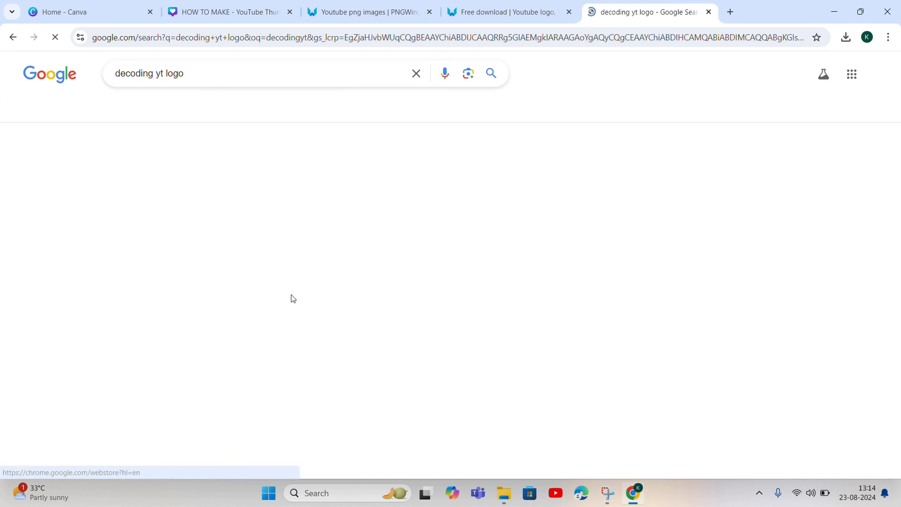
Open the DecodingYT hooded figure image with the laptop from the results and save it as channels4_profile.jpg in the th folder.
scroll(287, 297, down, 5)
scroll(239, 297, up, 5)
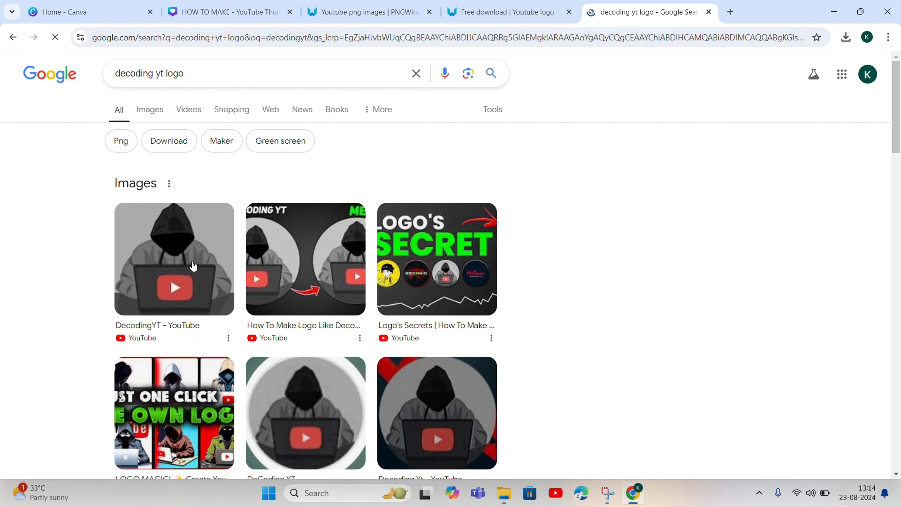
click(193, 264)
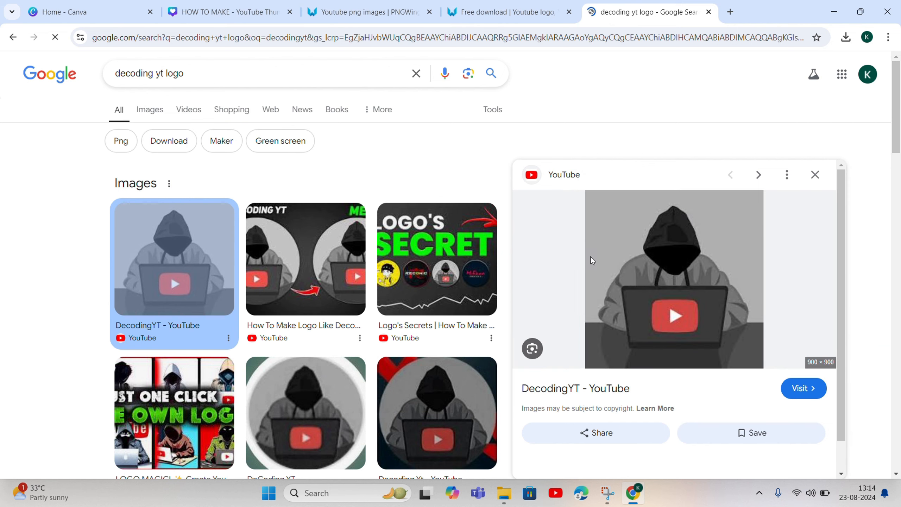
right_click(683, 279)
click(722, 309)
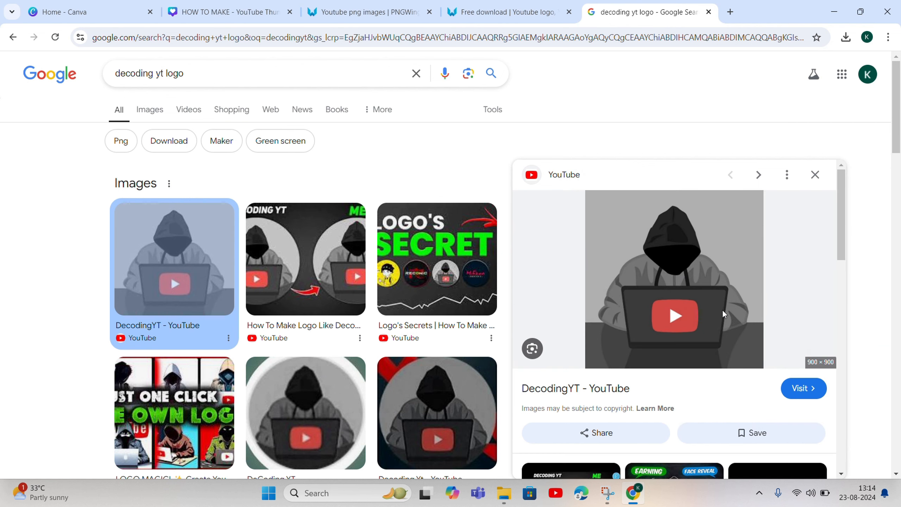
click(333, 259)
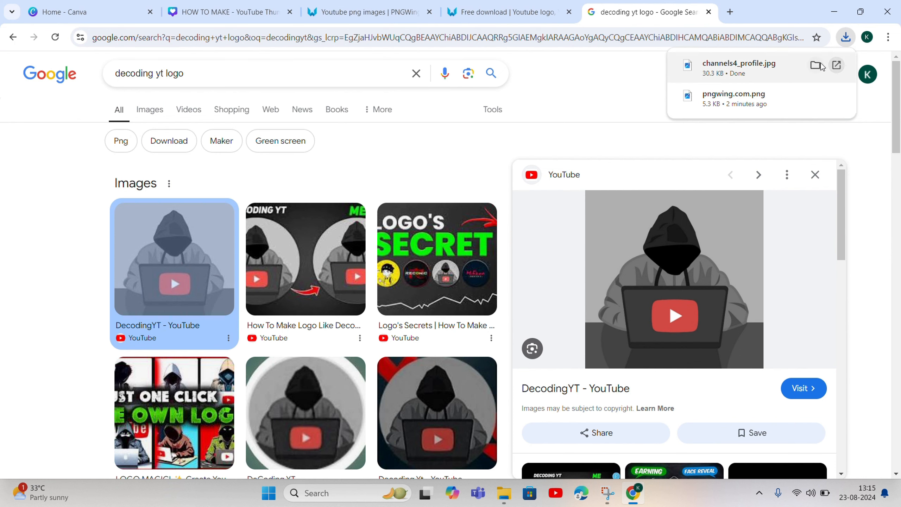
Check the saved channels4_profile.jpg in its folder and image viewer, and return to the browser.
click(815, 67)
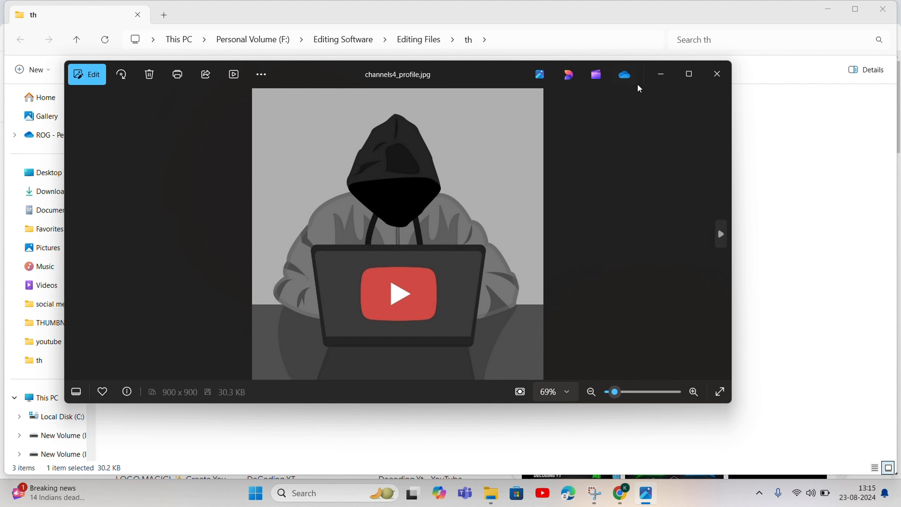
click(715, 72)
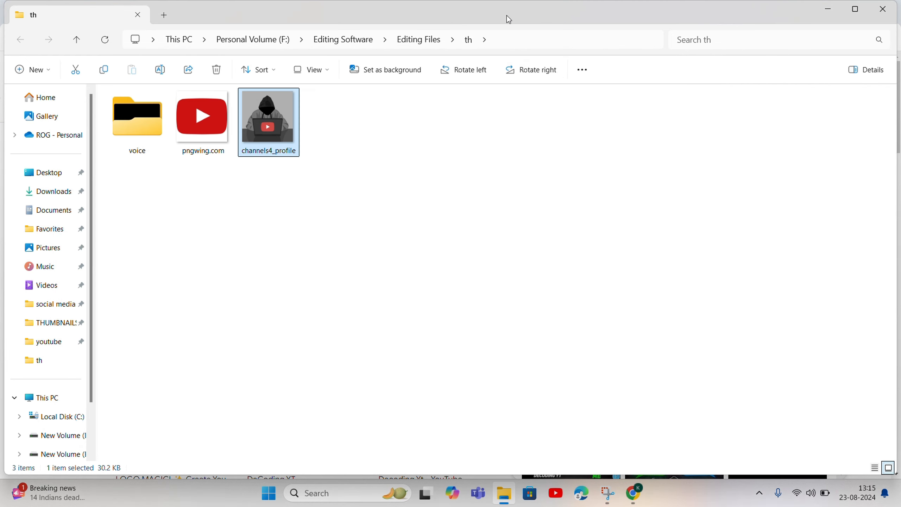
click(846, 10)
click(685, 28)
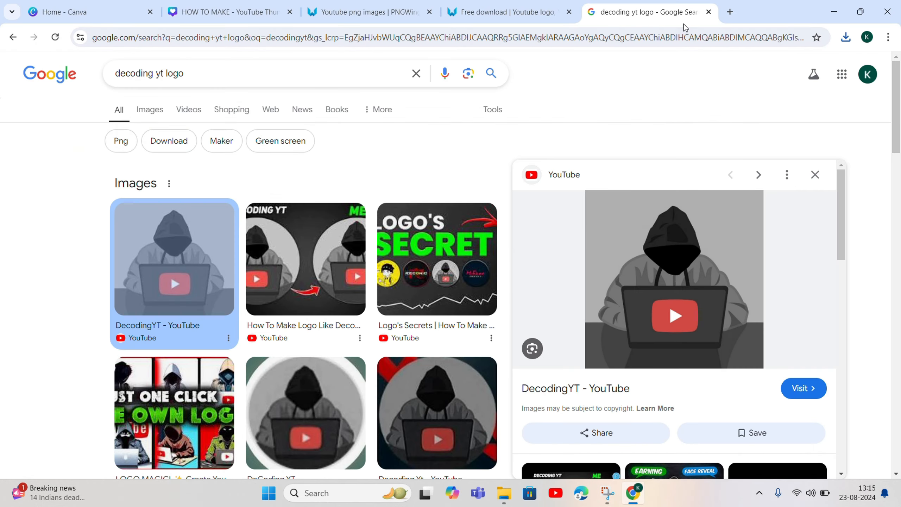
Search Google for background remover online in a new tab and open the remove.bg website.
click(729, 11)
click(341, 261)
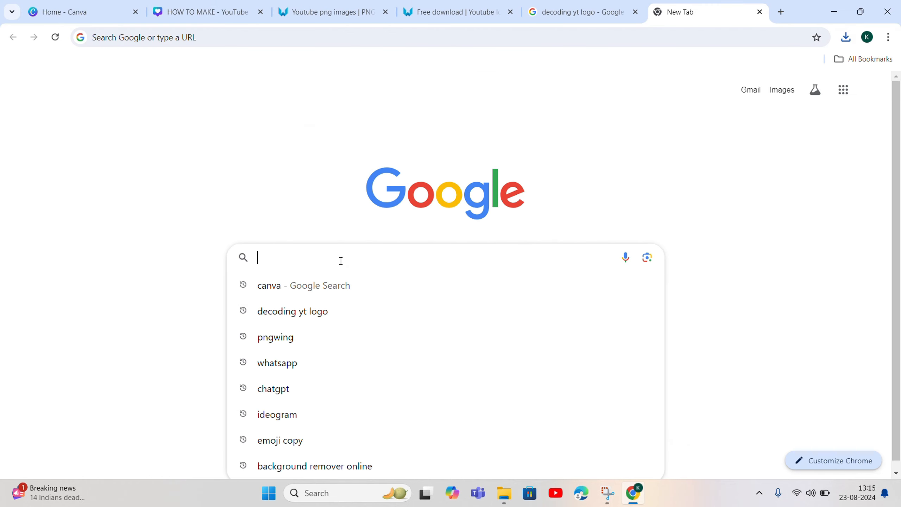
text(background remover online)
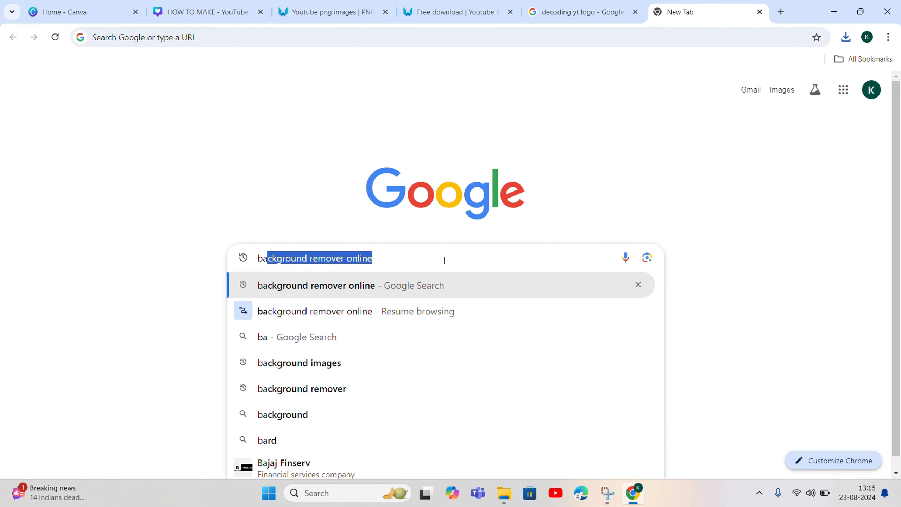
click(398, 280)
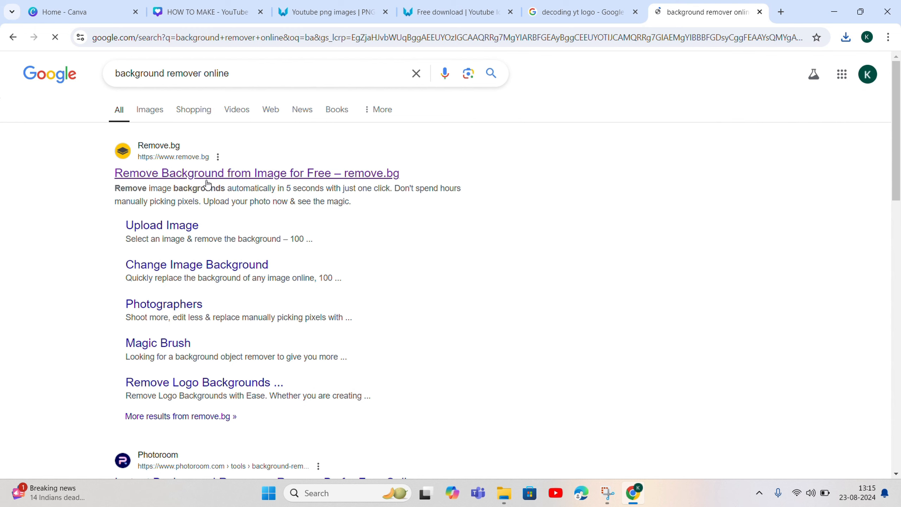
click(258, 205)
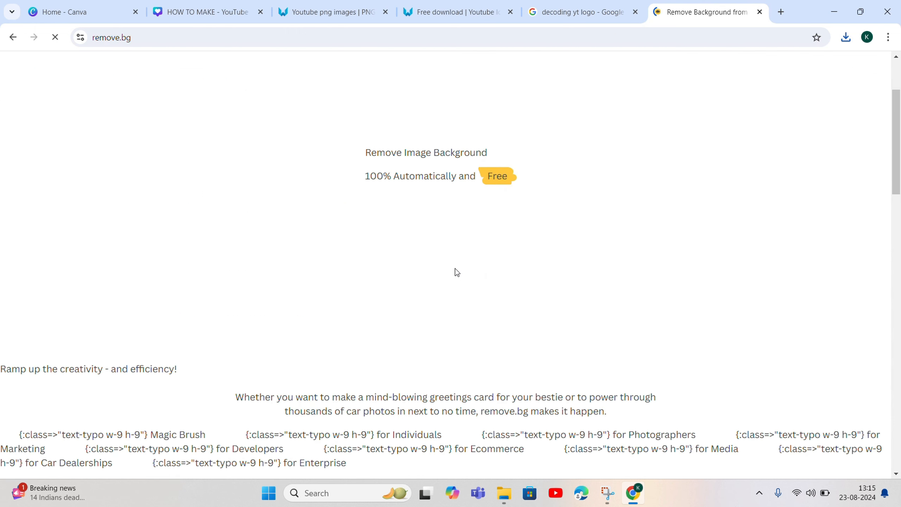
Remove the background from channels4_profile with remove.bg and download the 500 × 500 px result.
click(588, 289)
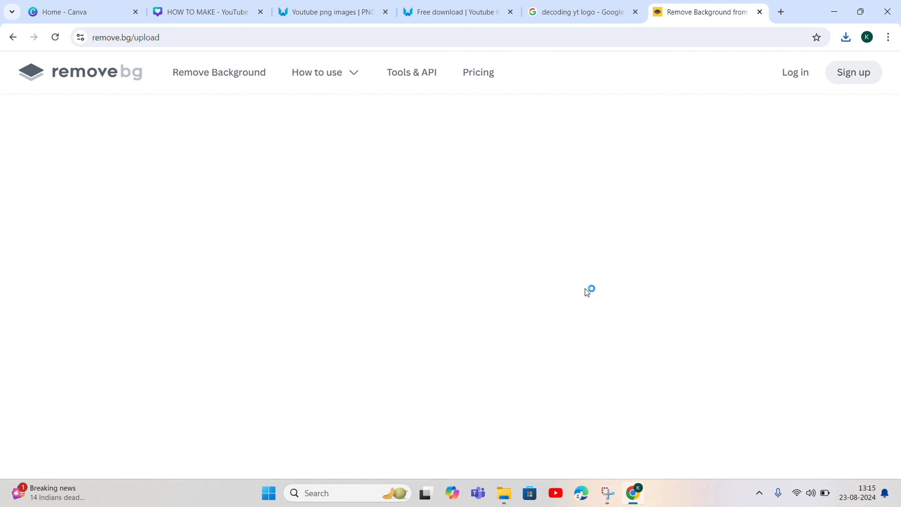
click(204, 109)
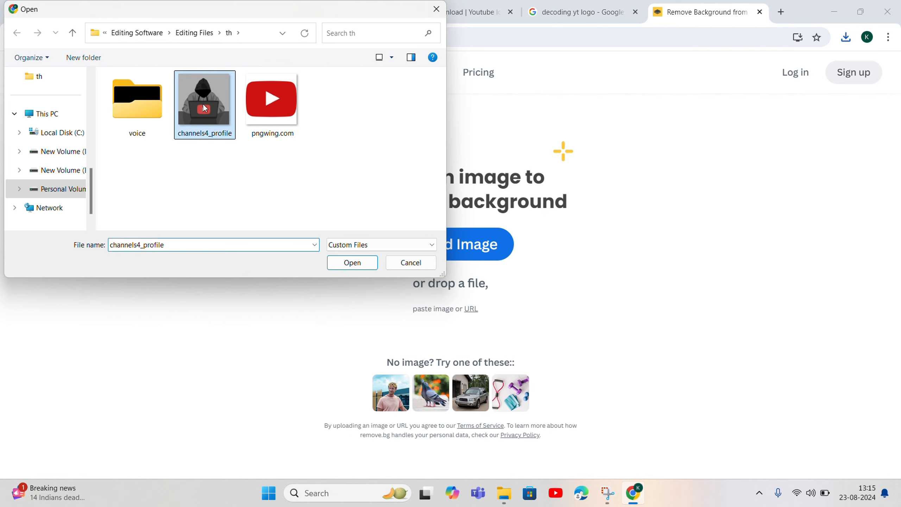
click(369, 267)
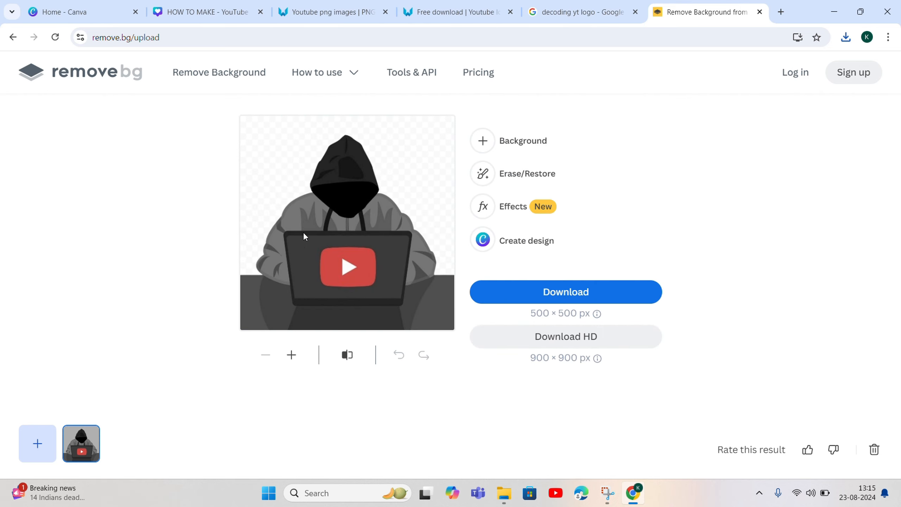
click(543, 291)
click(352, 261)
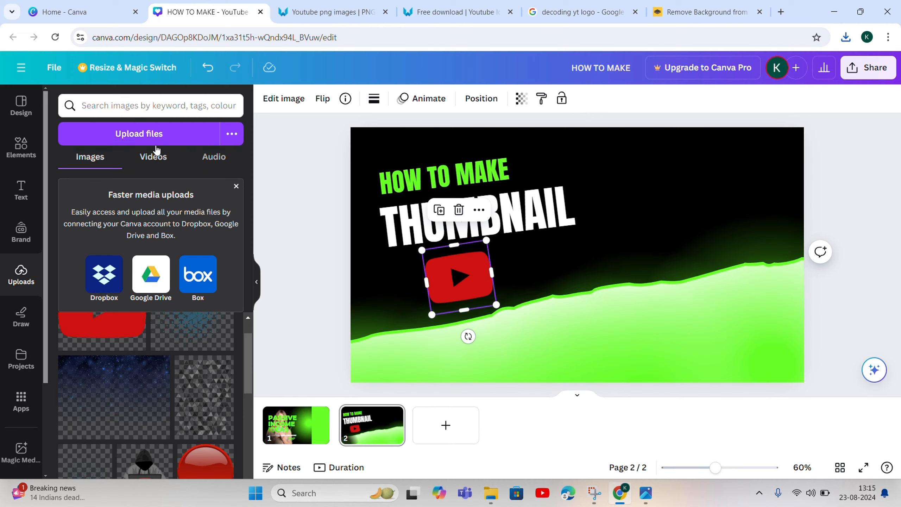
Upload channels4_profile-removebg-preview to the Canva design and place the hooded figure in the lower-right area of page 2.
click(137, 131)
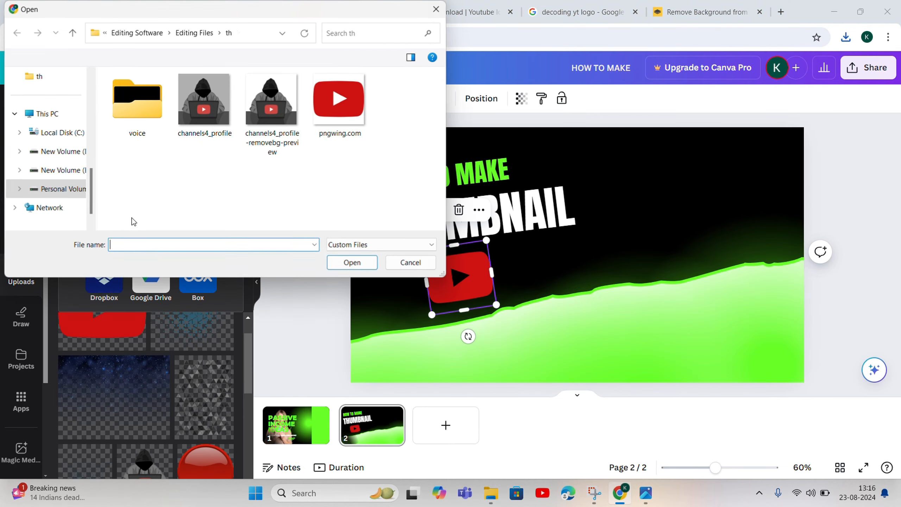
double_click(271, 103)
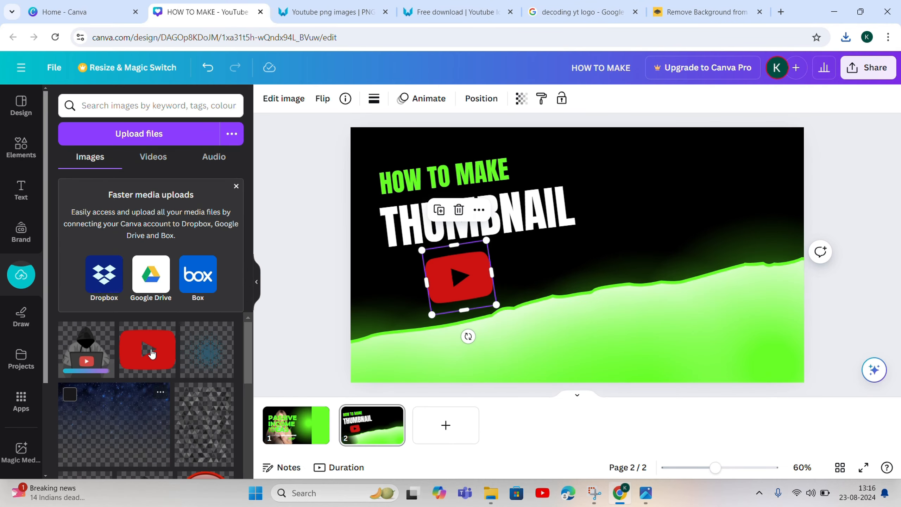
click(87, 349)
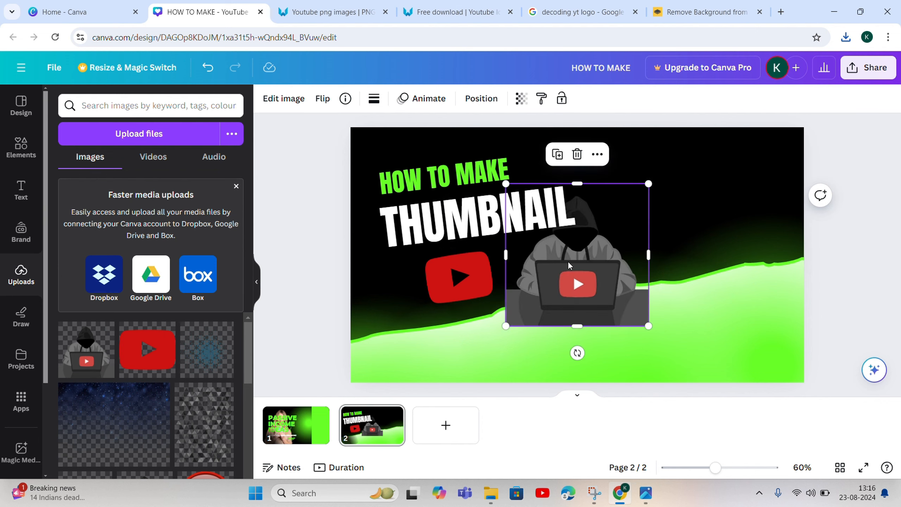
drag(582, 270, 704, 290)
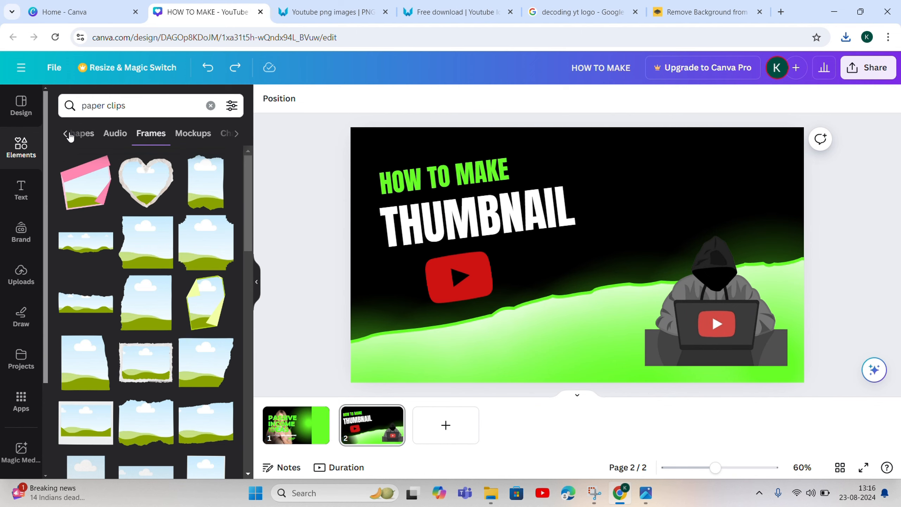
Clear the paper clips search, add the recently used circular frame and place it above the hooded figure on page 2.
click(70, 136)
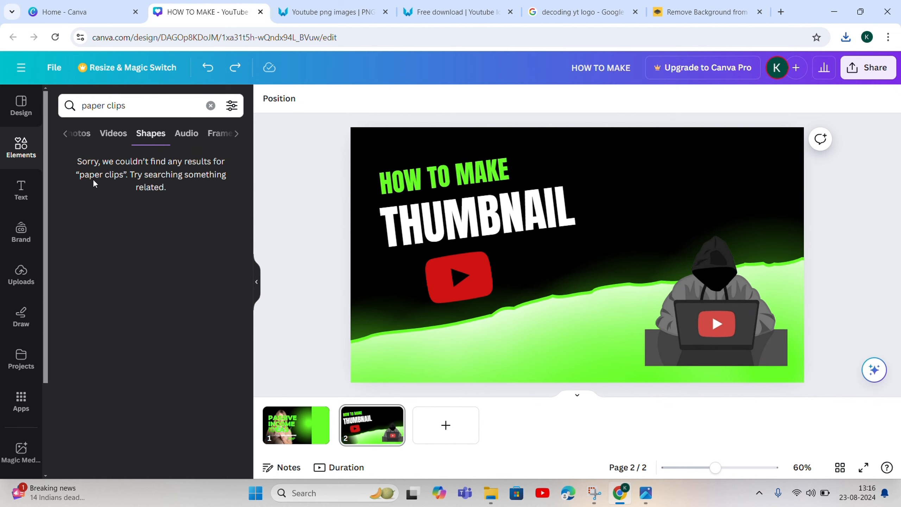
click(210, 106)
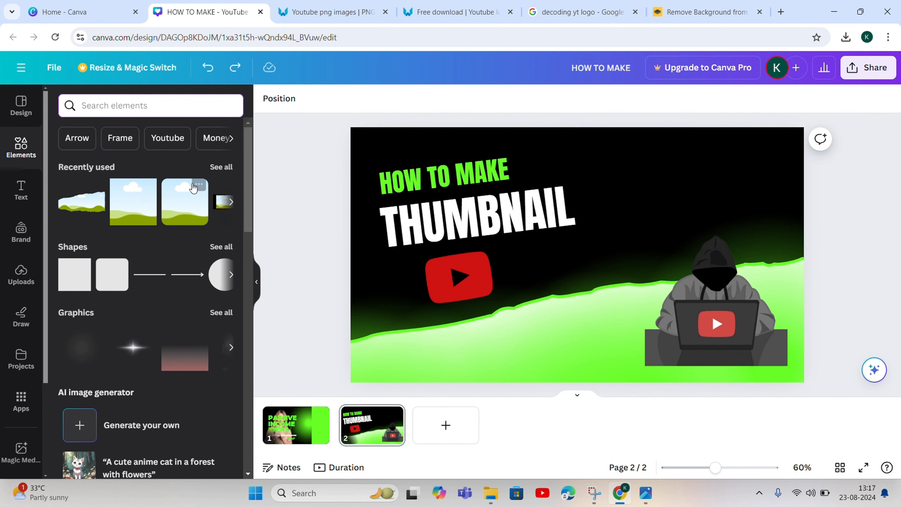
click(230, 202)
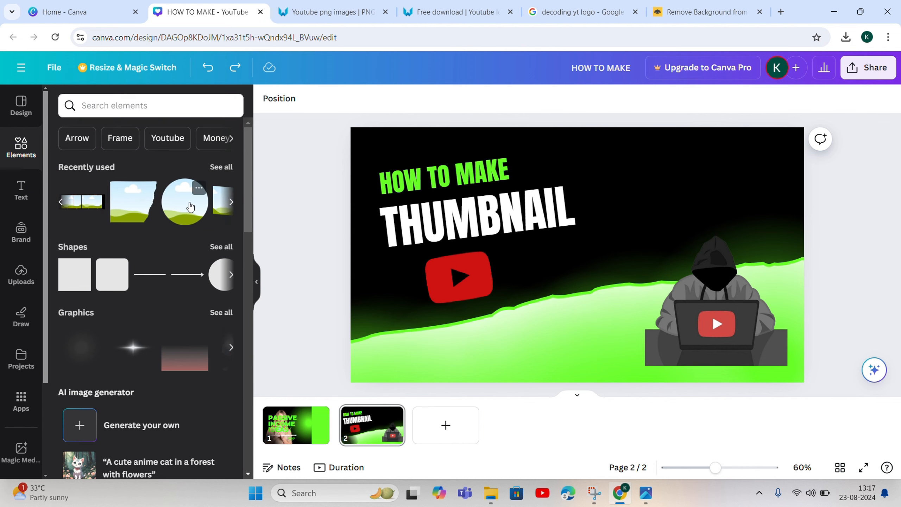
click(191, 206)
drag(585, 262, 719, 216)
Fill the circular frame with the YouTube logo's red and enlarge it slightly.
click(267, 98)
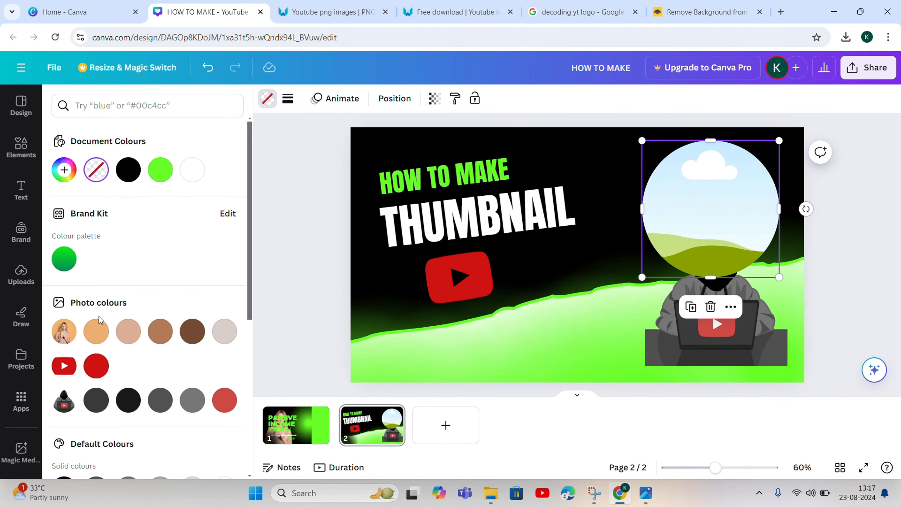
click(95, 366)
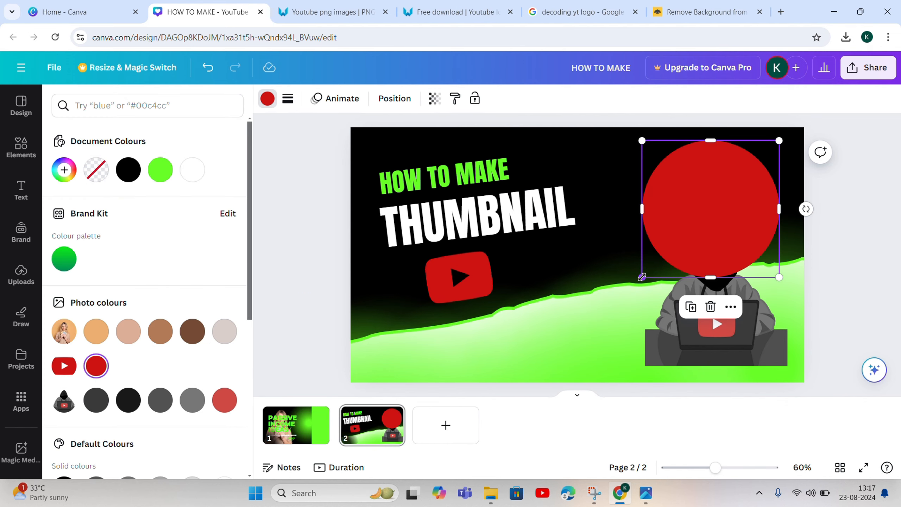
drag(641, 277, 629, 289)
Place the hooded figure inside the circular frame, and duplicate the framed figure with the copy offset over the original.
click(751, 339)
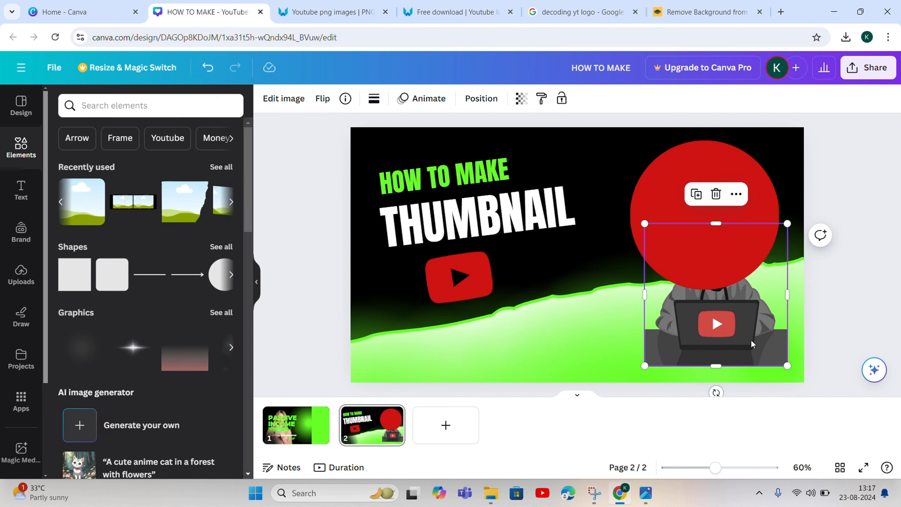
drag(750, 339, 714, 264)
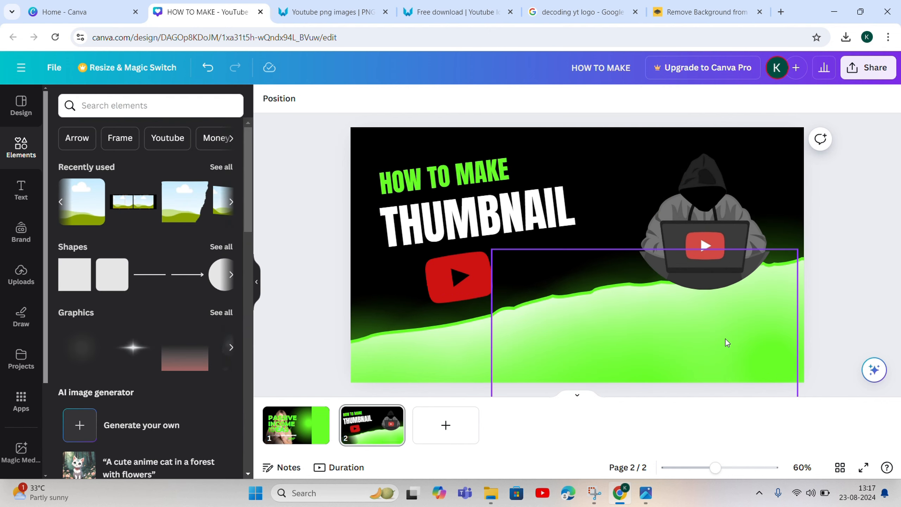
click(725, 204)
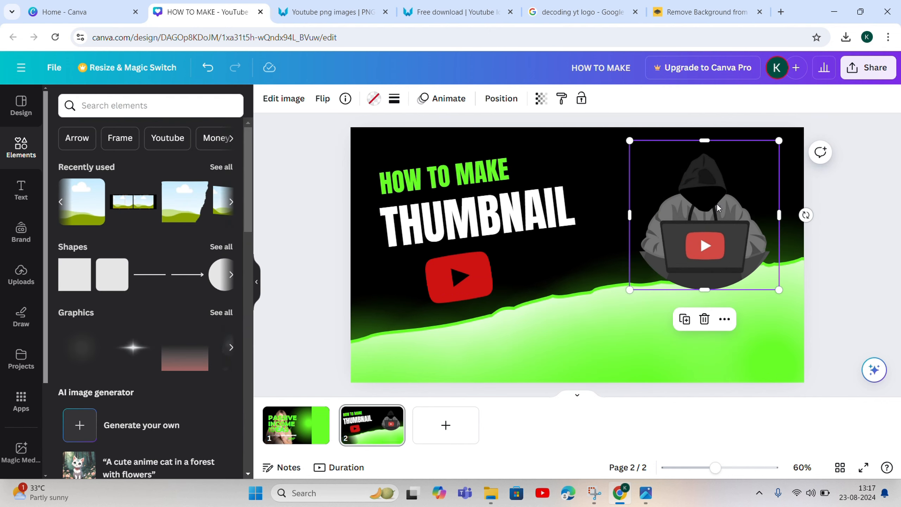
click(685, 319)
drag(713, 229, 738, 253)
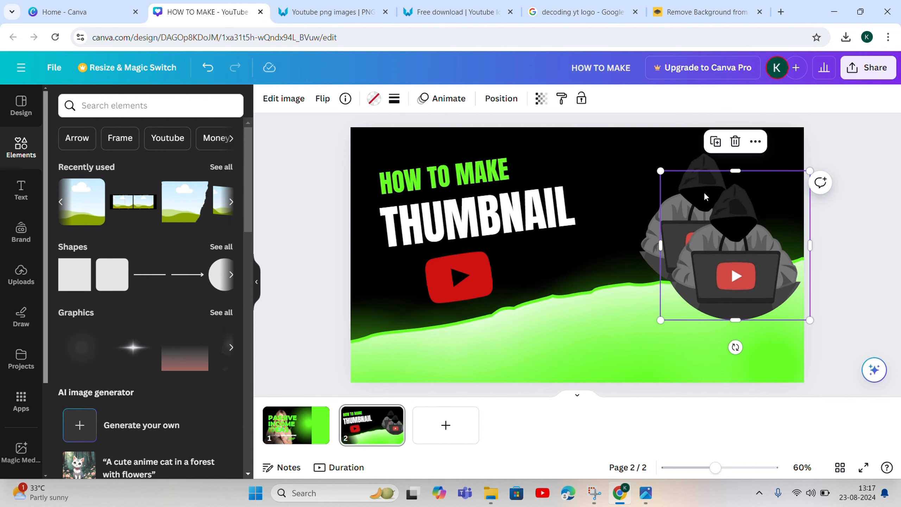
Recolour the rear frame solid red, align it behind the front hooded figure and group the two circles.
click(646, 191)
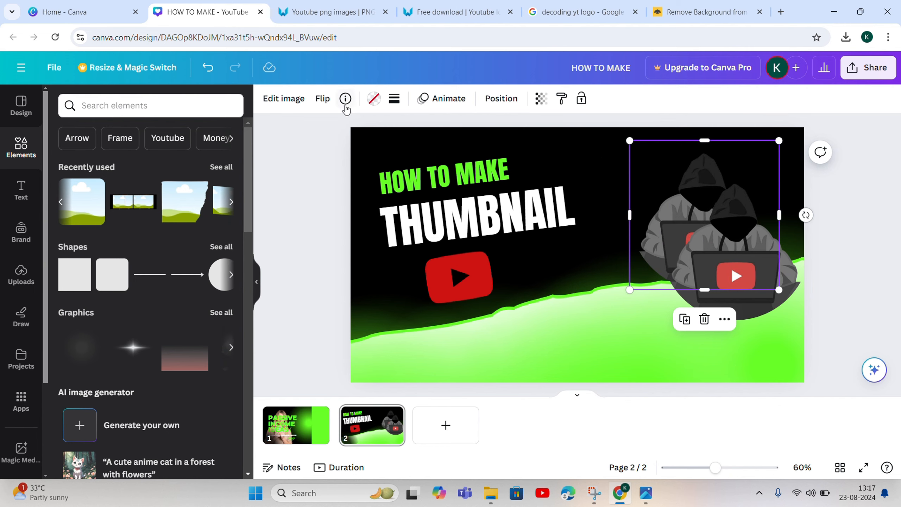
click(375, 101)
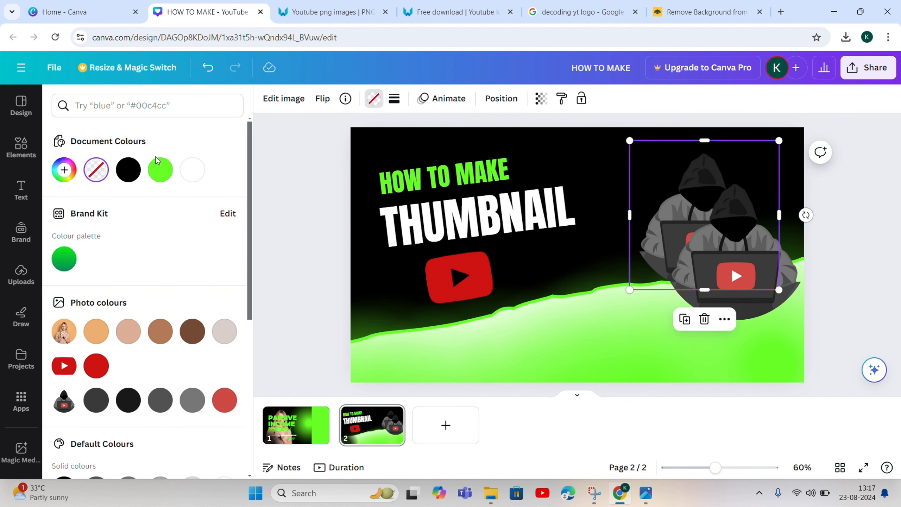
click(96, 365)
drag(746, 253, 779, 285)
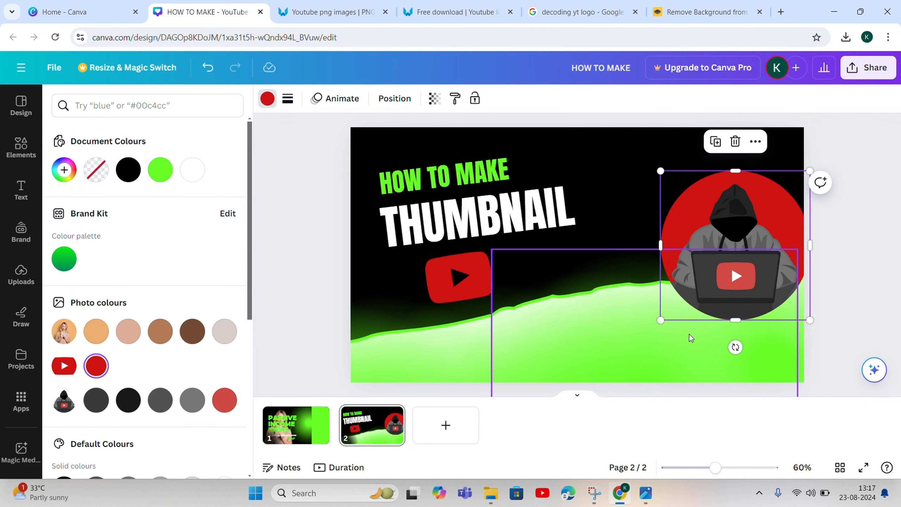
drag(687, 154, 724, 241)
click(703, 148)
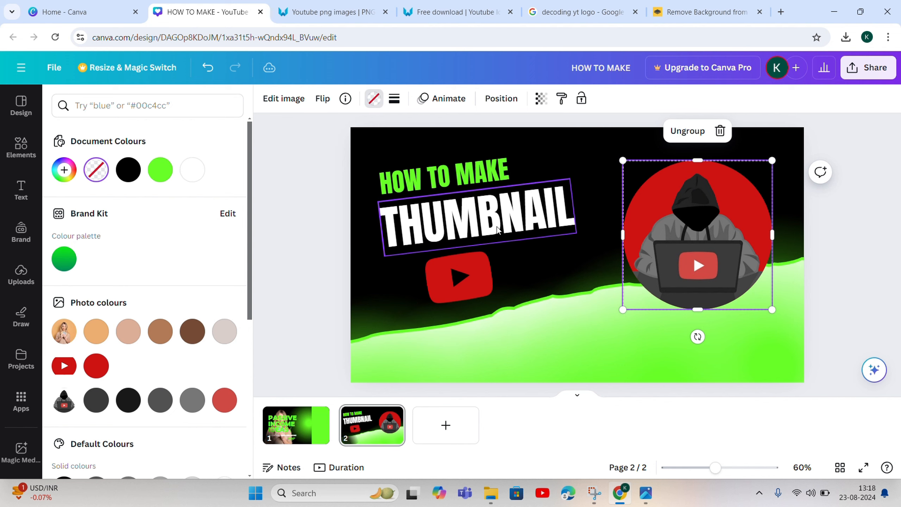
Place the orange glow graphic over the YouTube logo and delete the white gradient graphic covering the logo.
click(459, 276)
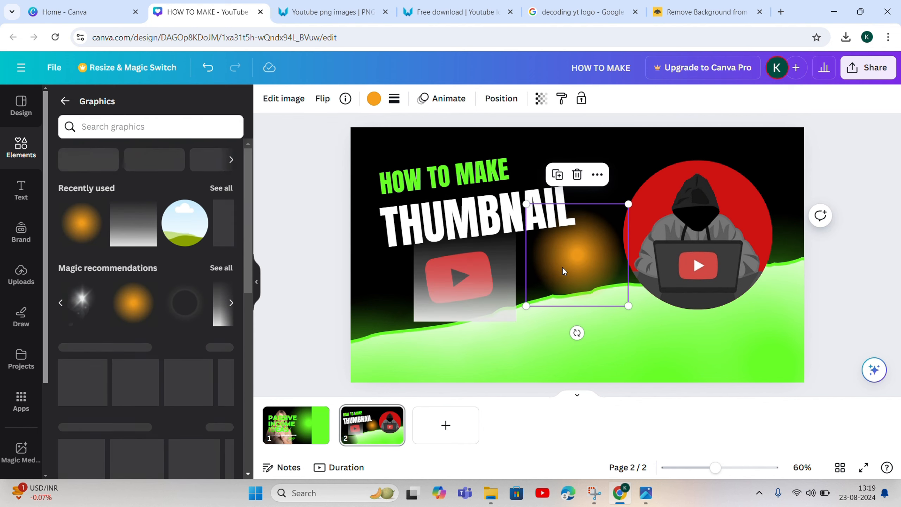
drag(562, 271, 472, 277)
click(427, 308)
key(Delete)
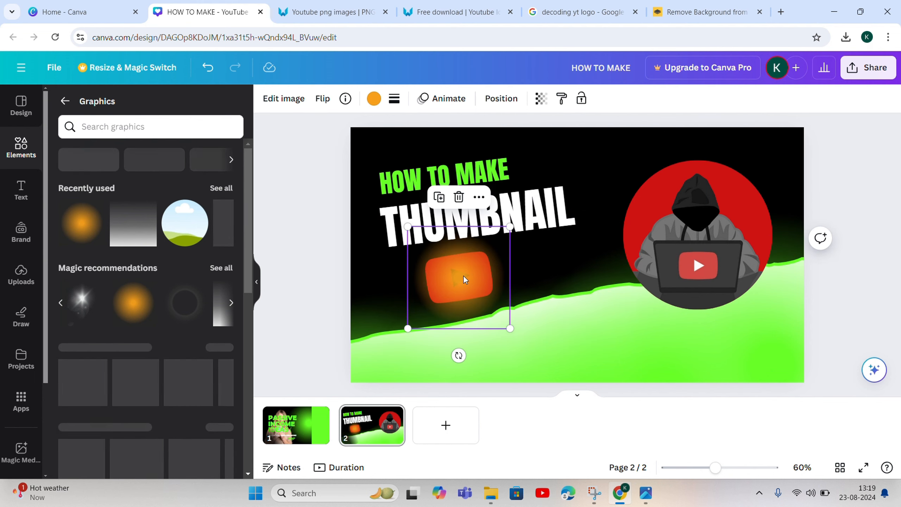
Enlarge the orange glow and reorder its layer to sit directly beneath the YouTube logo.
drag(510, 328, 527, 345)
click(500, 98)
click(197, 100)
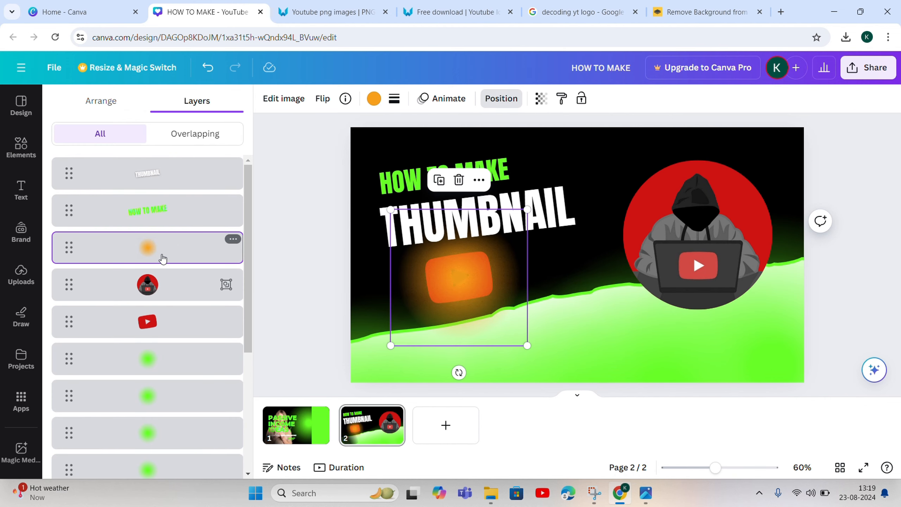
drag(163, 269, 156, 341)
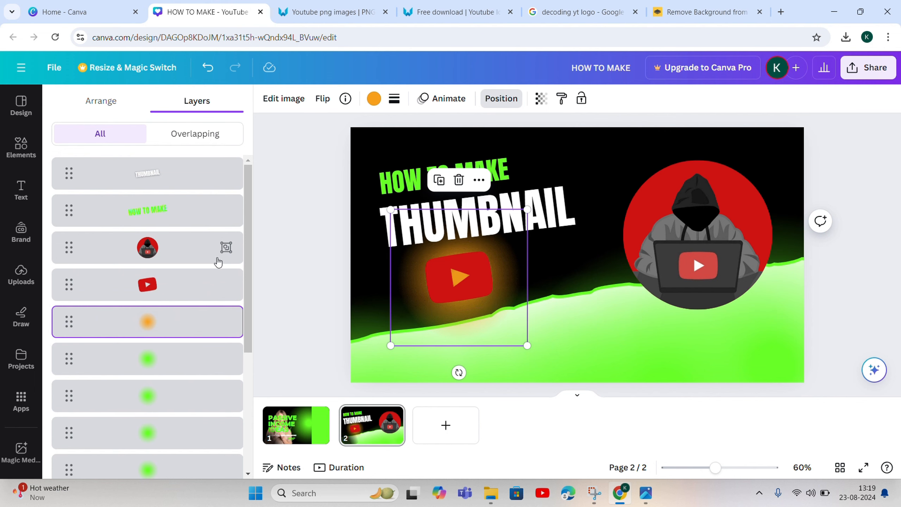
Recolour the glow behind the YouTube logo white, enlarge it and adjust its alignment with the logo.
click(375, 98)
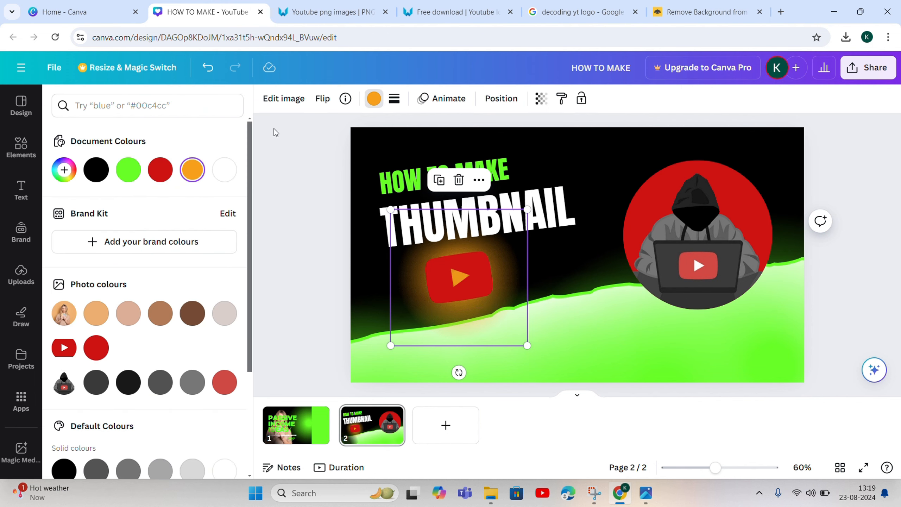
click(229, 168)
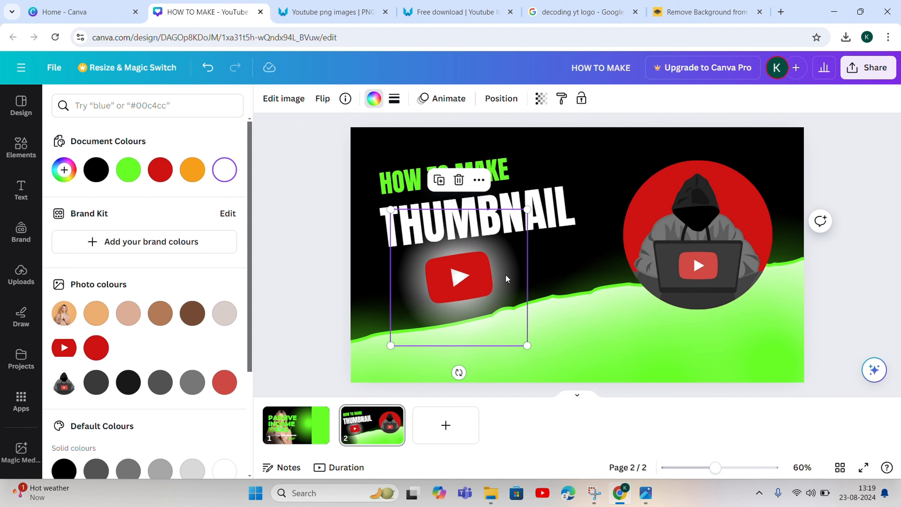
drag(525, 345, 545, 359)
drag(507, 322, 488, 294)
Try Outline, Drop and Glow shadows on the YouTube logo, and apply a Page lift shadow with blur amount 63 and intensity 72.
click(488, 294)
click(283, 98)
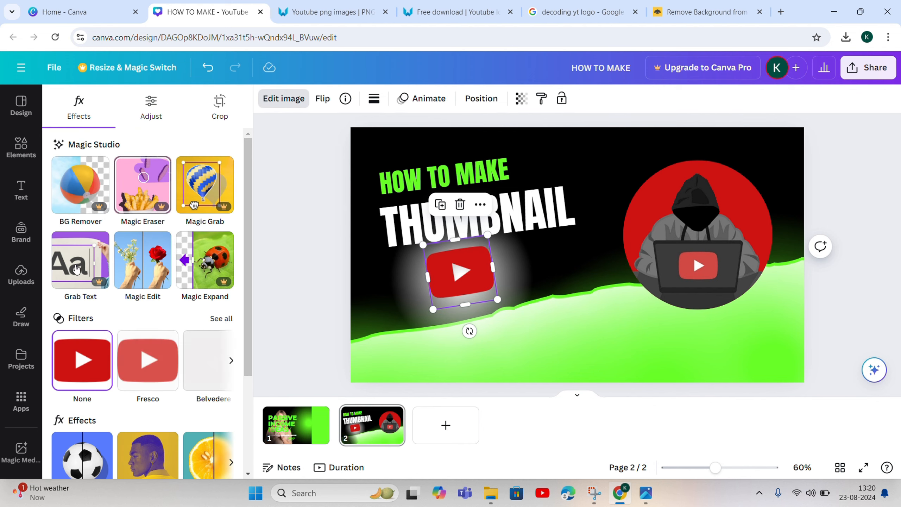
scroll(120, 388, down, 3)
click(84, 362)
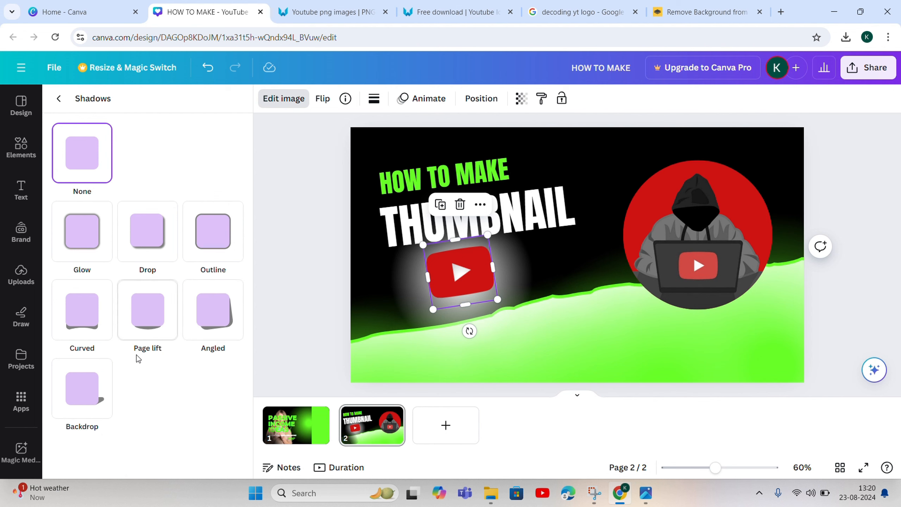
click(217, 243)
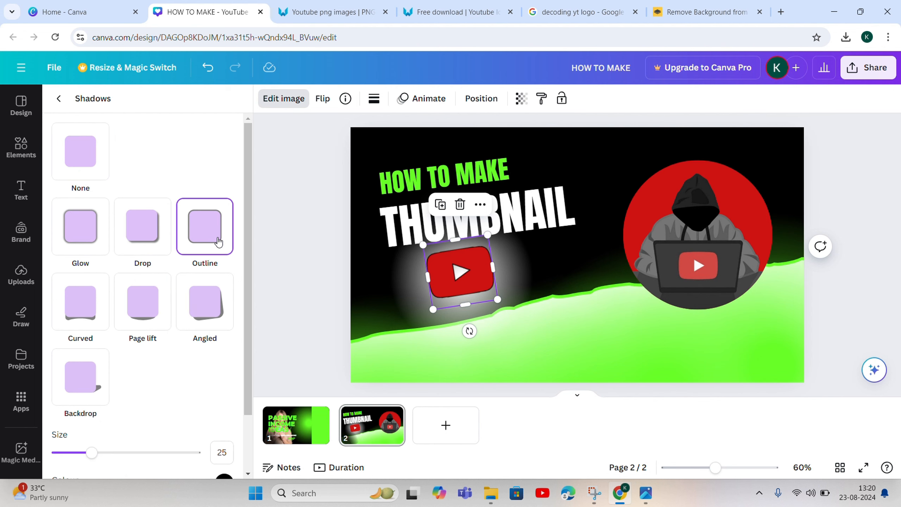
click(160, 240)
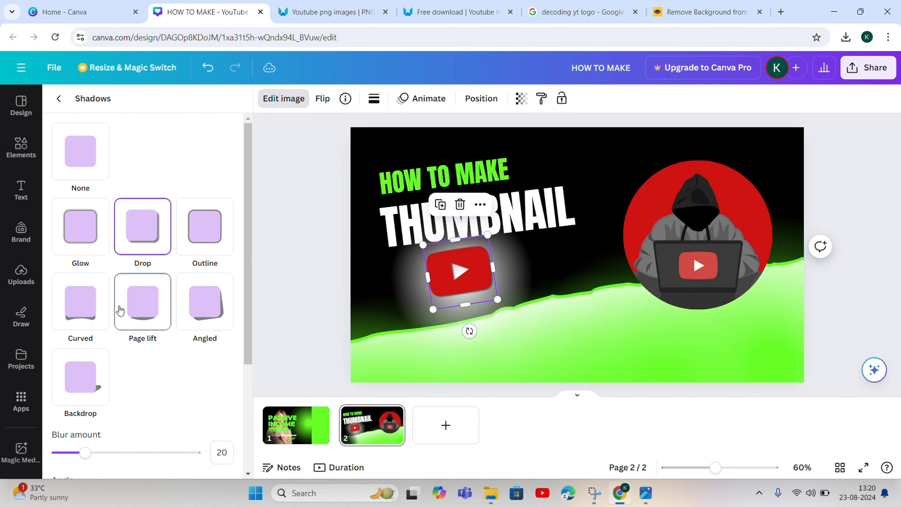
click(75, 231)
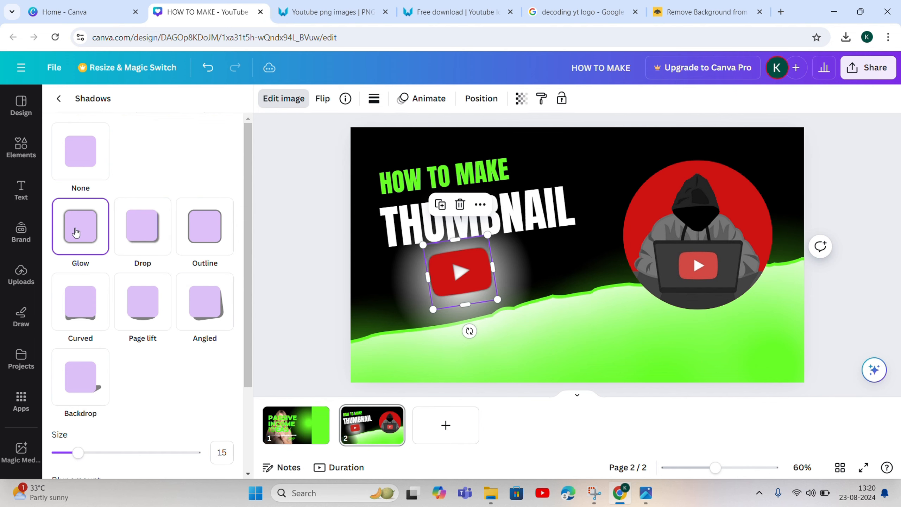
click(144, 319)
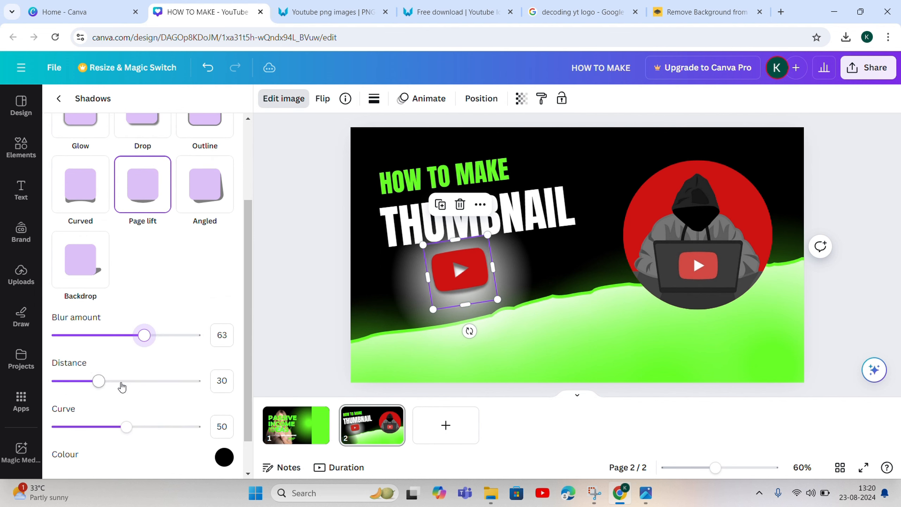
scroll(119, 394, down, 1)
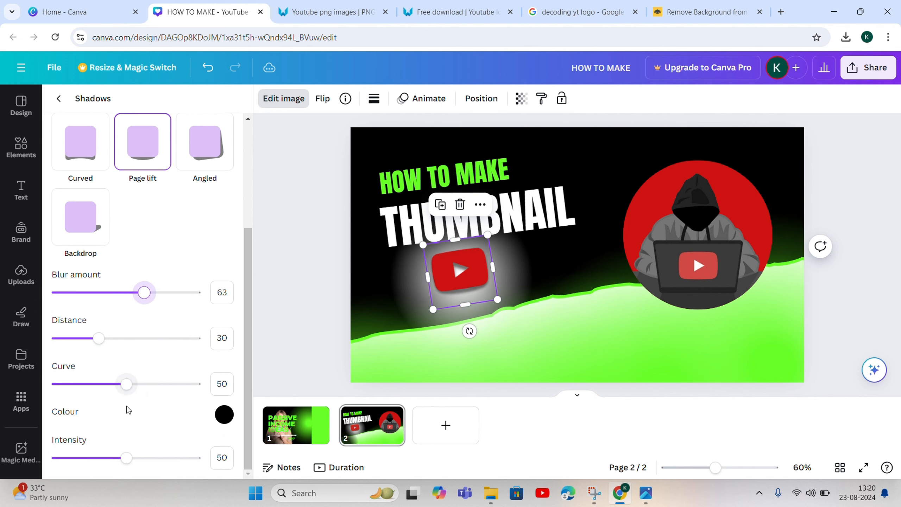
drag(129, 458, 146, 460)
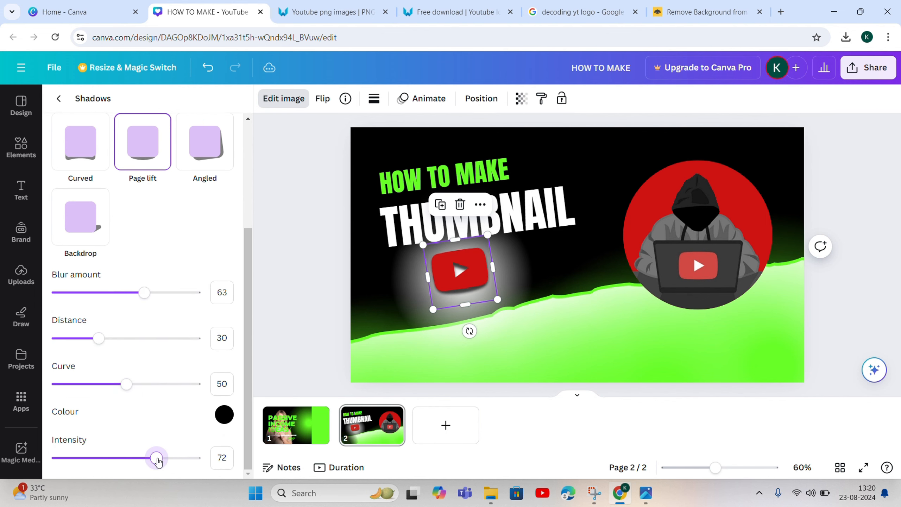
Enlarge the YouTube logo slightly and reposition it over the white glow.
drag(497, 299, 509, 308)
drag(470, 290, 465, 292)
click(605, 258)
Switch to the PNGWing site, search for arrow and download the white right-pointing arrow with a black outline.
click(318, 11)
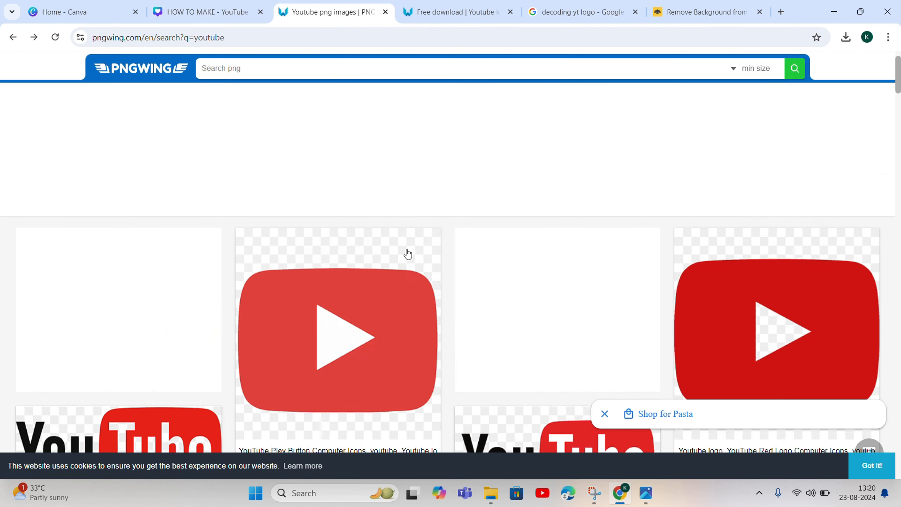
text(arrow)
click(793, 73)
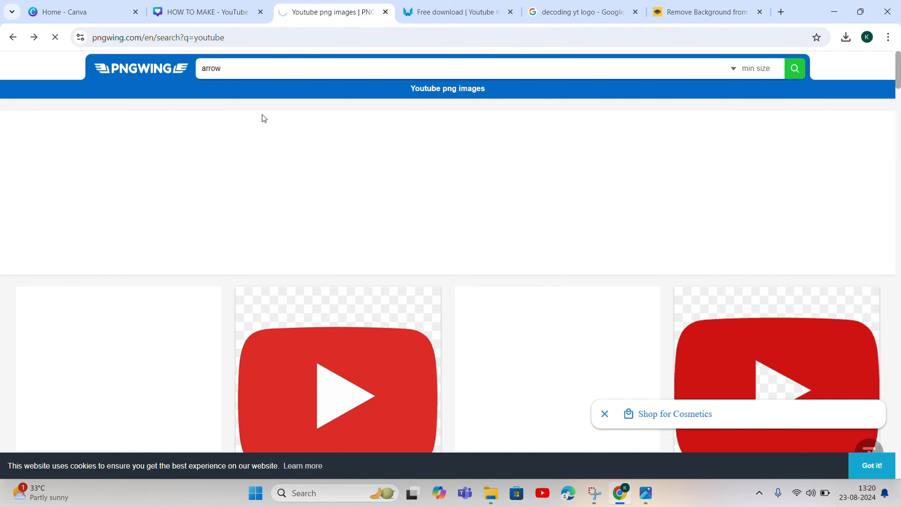
scroll(287, 215, down, 12)
click(605, 192)
scroll(319, 262, down, 8)
click(404, 298)
scroll(406, 288, down, 6)
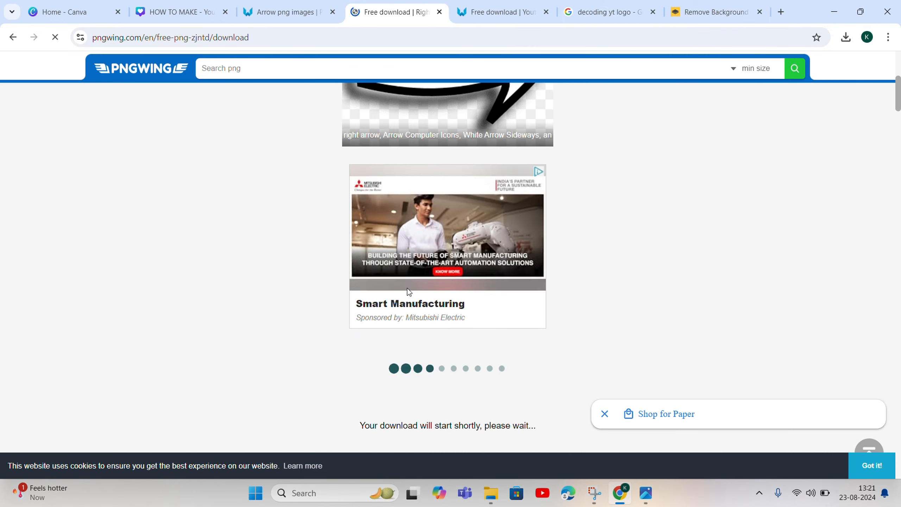
scroll(406, 288, down, 5)
Return to the Canva design, upload the downloaded white arrow image, add it to page 2 and shrink it.
click(180, 12)
click(21, 276)
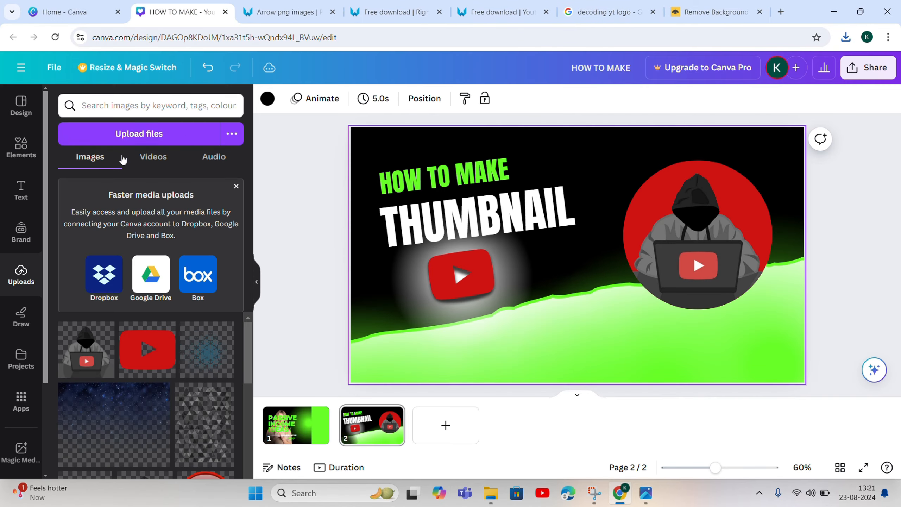
click(139, 133)
click(338, 100)
click(352, 263)
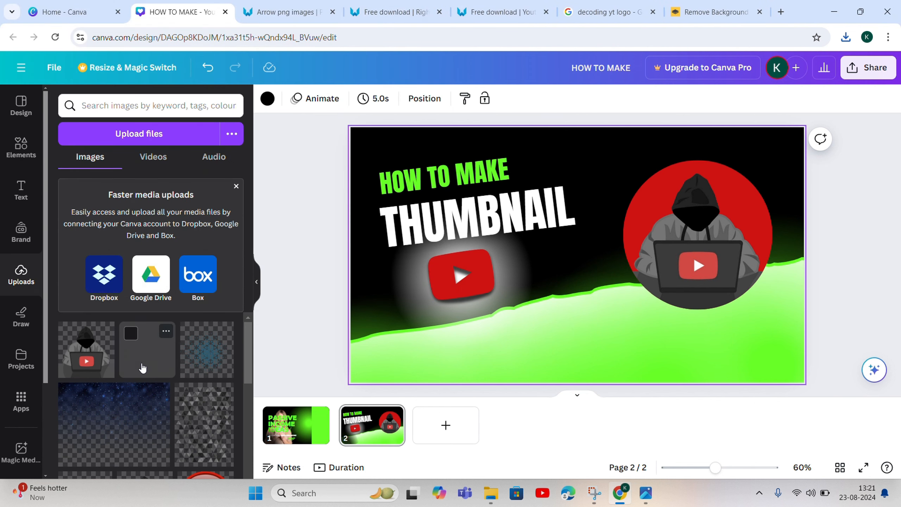
click(106, 367)
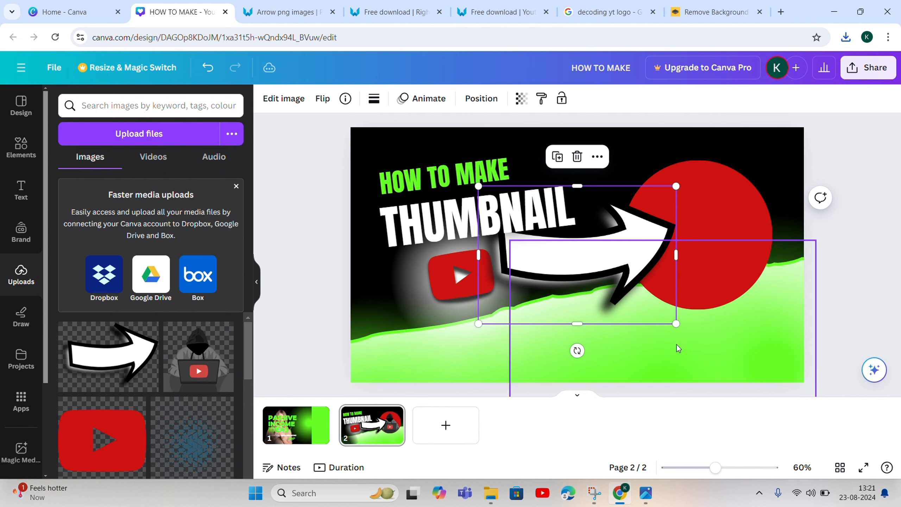
drag(677, 326, 573, 265)
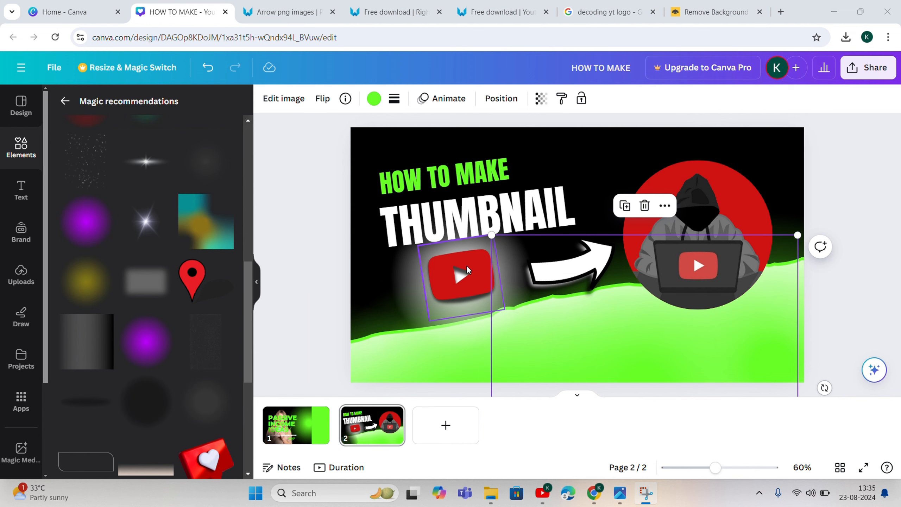
Enlarge and recentre the circular hooded-figure group, and shrink the white arrow and move it closer to the YouTube logo.
click(750, 305)
drag(768, 307, 788, 327)
mouse_move(723, 280)
mouse_down()
mouse_move(707, 280)
mouse_move(714, 285)
mouse_up()
drag(588, 268, 578, 271)
drag(614, 296, 600, 289)
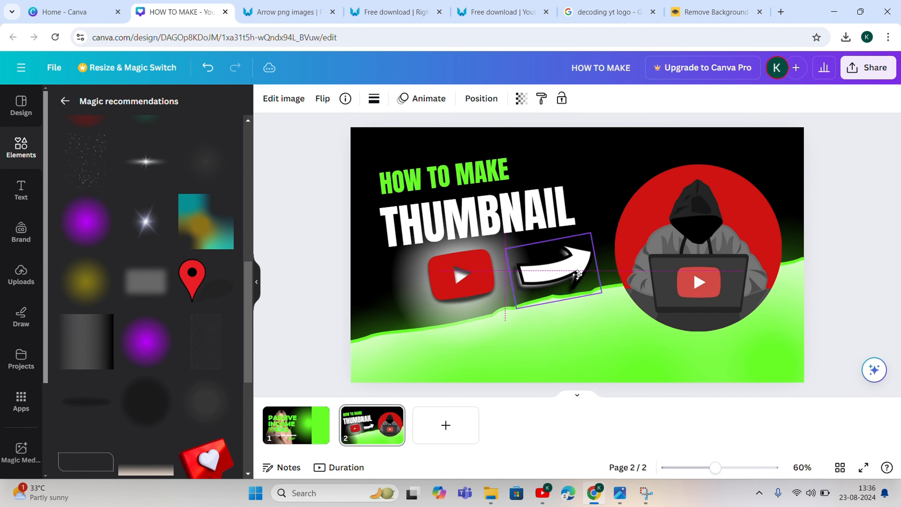
Enlarge the YouTube logo slightly over its white glow and nudge the circular hooded-figure group a little to the right.
click(475, 265)
drag(429, 320, 422, 331)
click(614, 347)
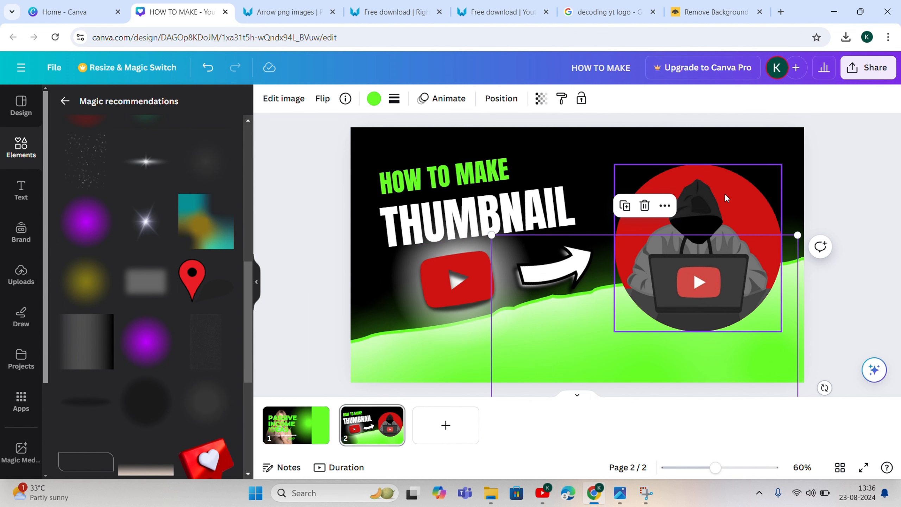
click(735, 211)
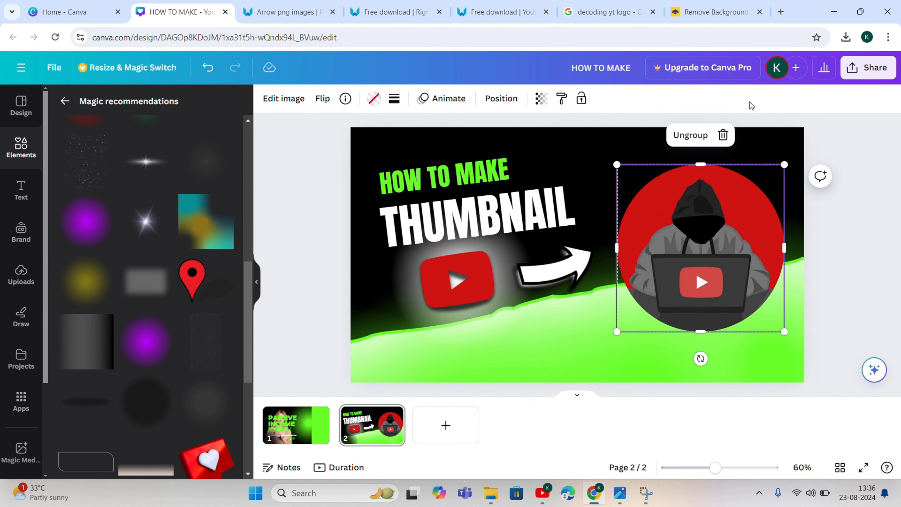
Download only page 2 of the design as a PNG and save it as HOW TO MAKE in the th folder.
click(867, 68)
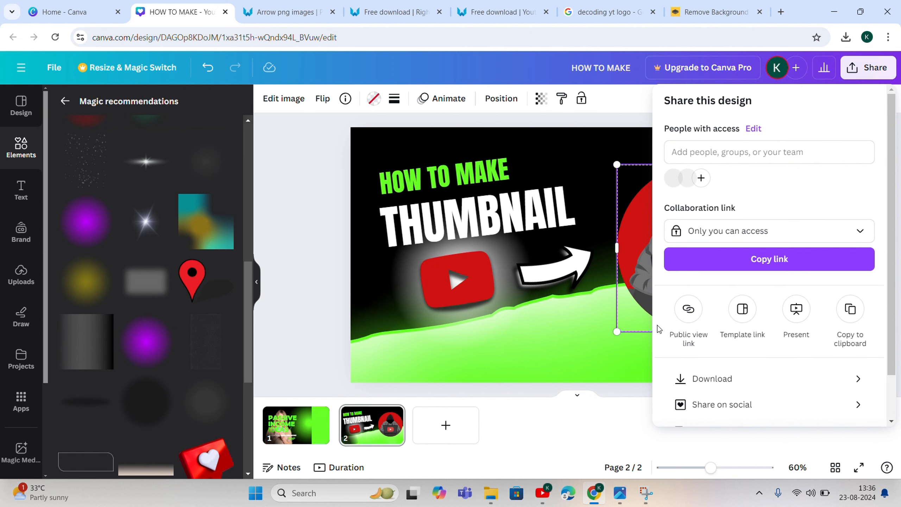
click(681, 378)
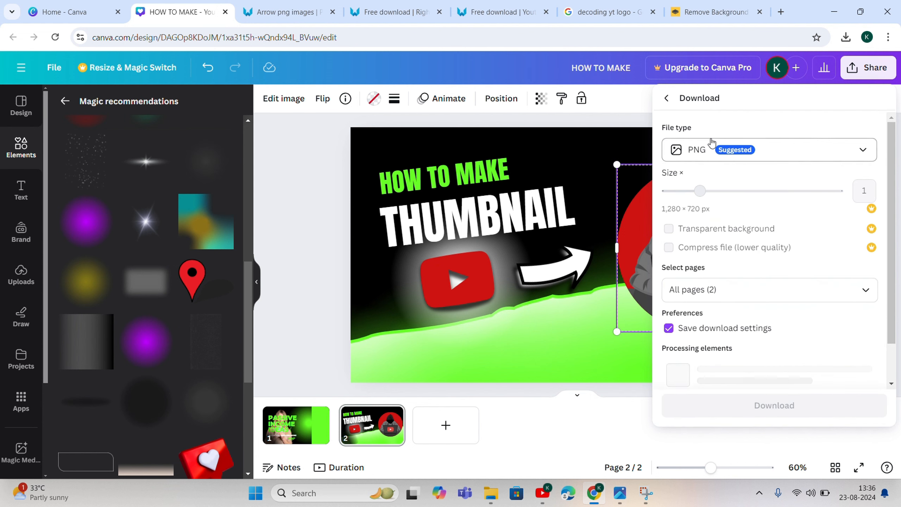
click(794, 289)
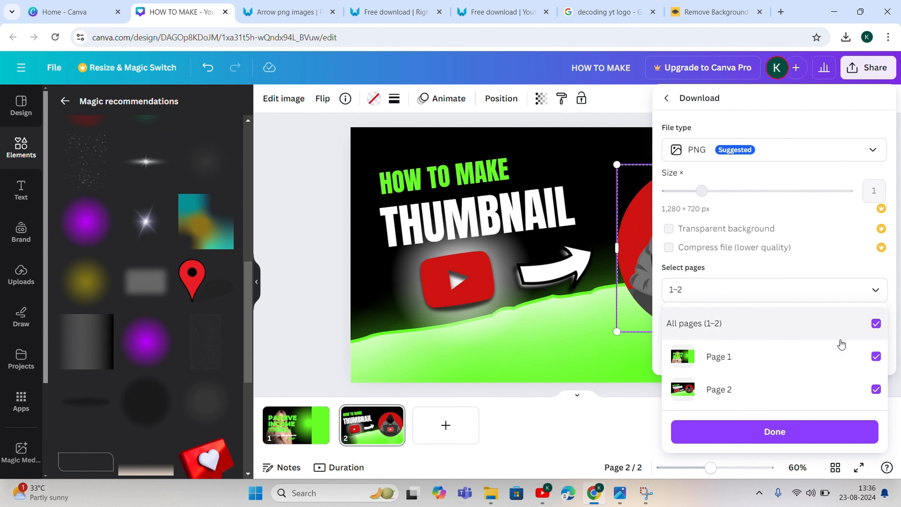
click(875, 356)
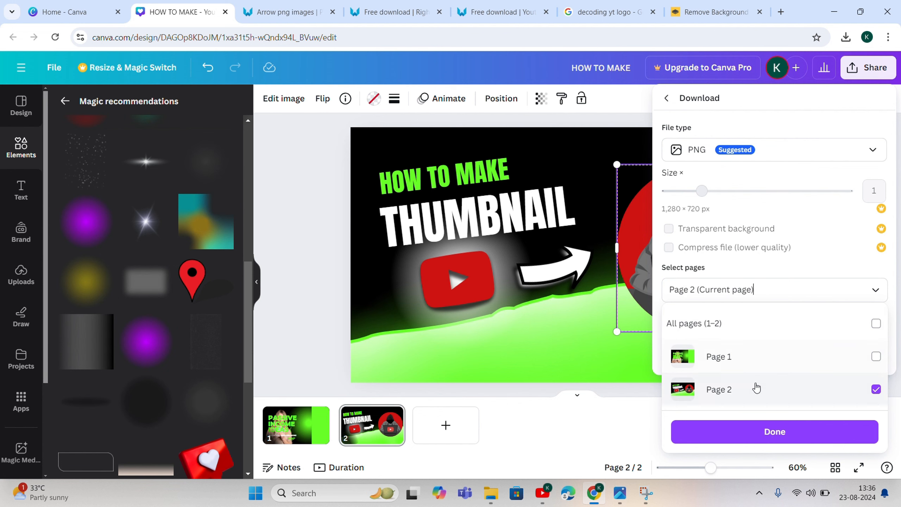
click(761, 434)
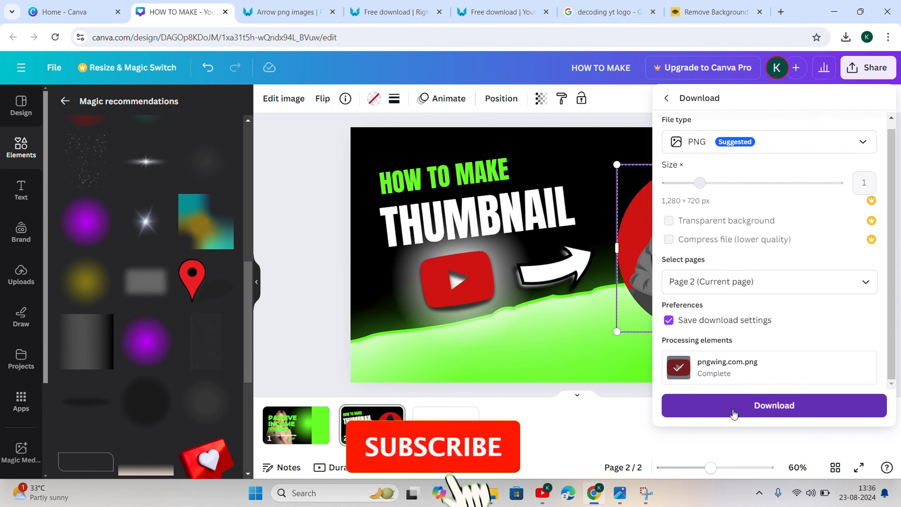
click(774, 405)
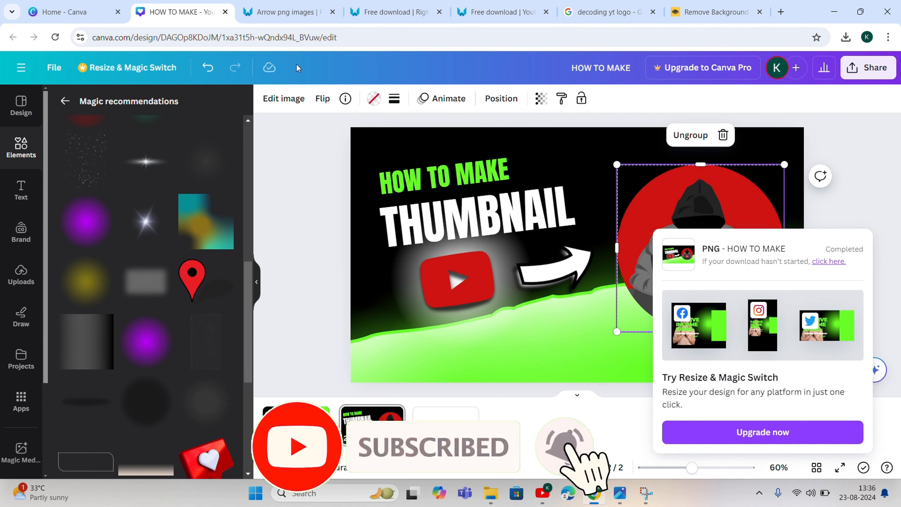
key(Return)
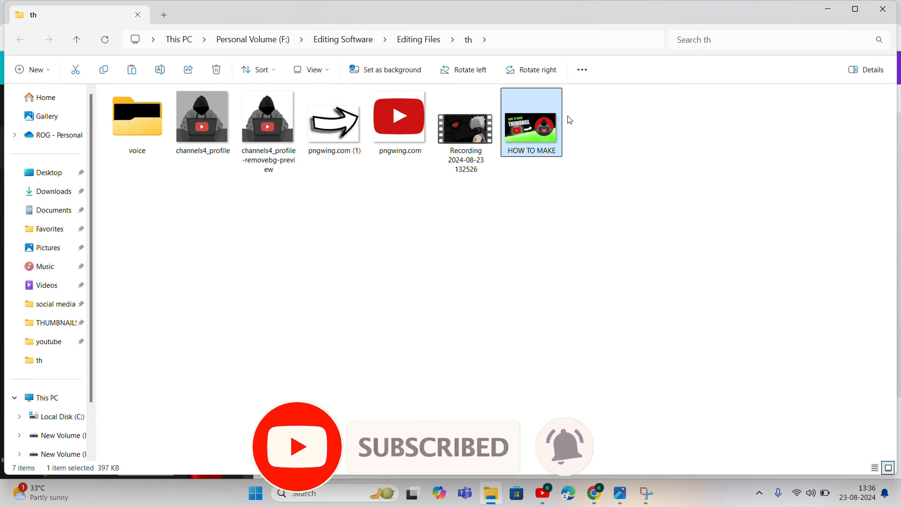
Open the saved HOW TO MAKE image from the th folder in the photo viewer and maximize it for review.
double_click(553, 113)
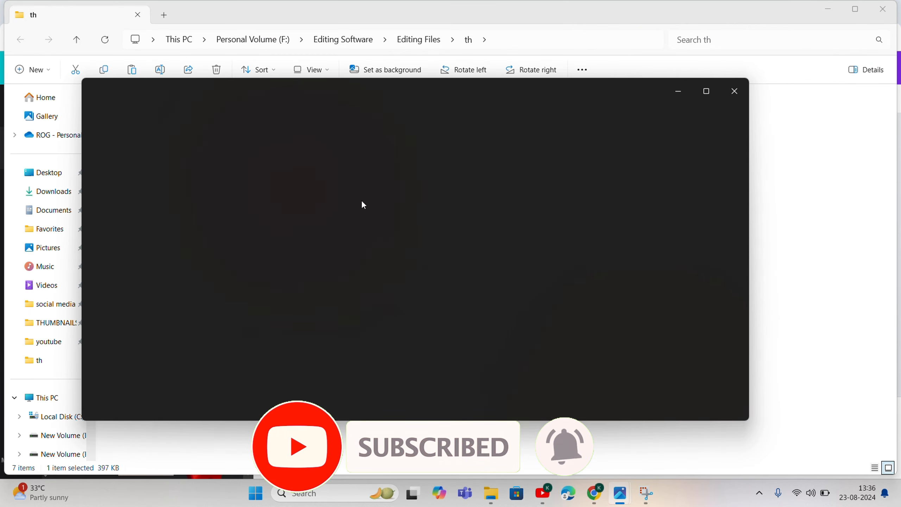
click(706, 92)
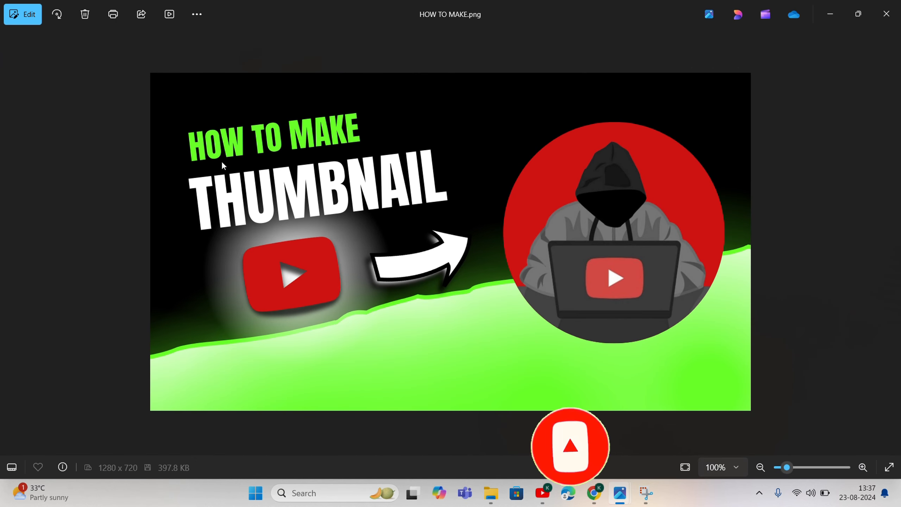